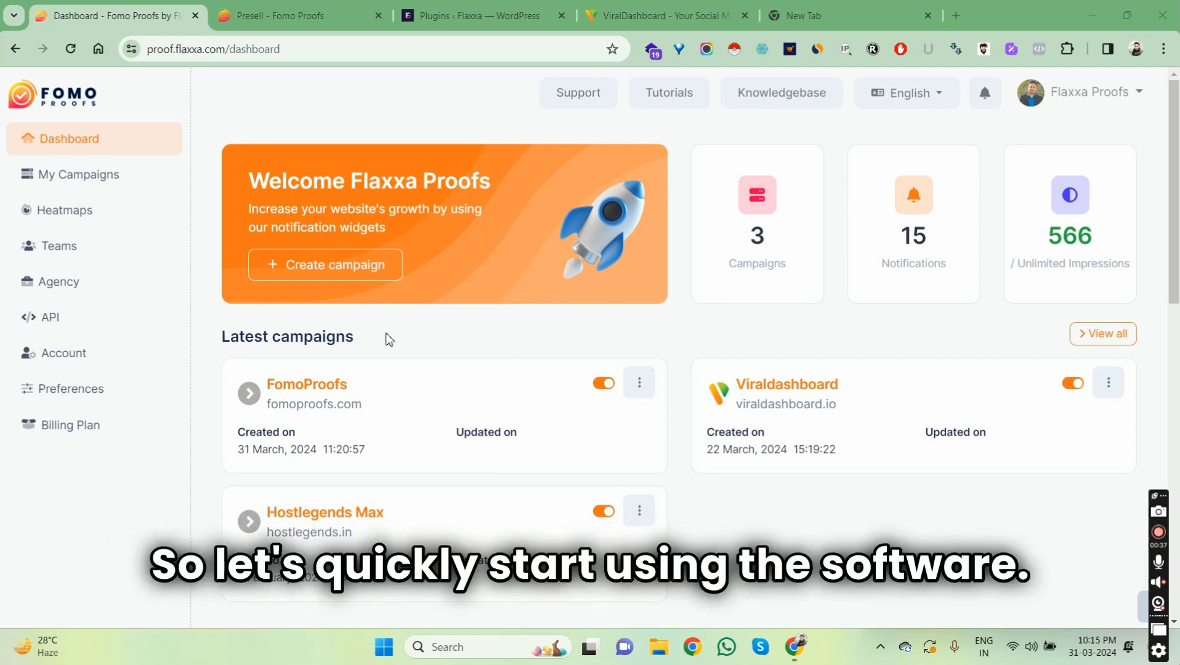
- Create a new campaign named Flaxxa for the domain flaxxa.com
left_click(322, 264)
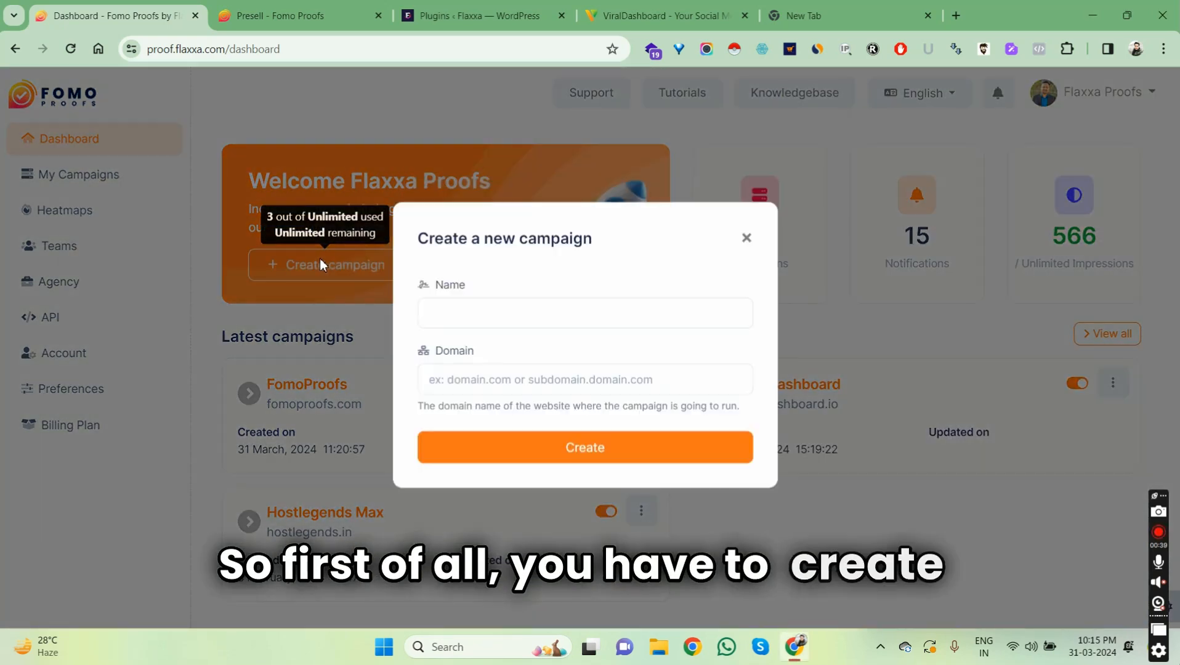
left_click(527, 321)
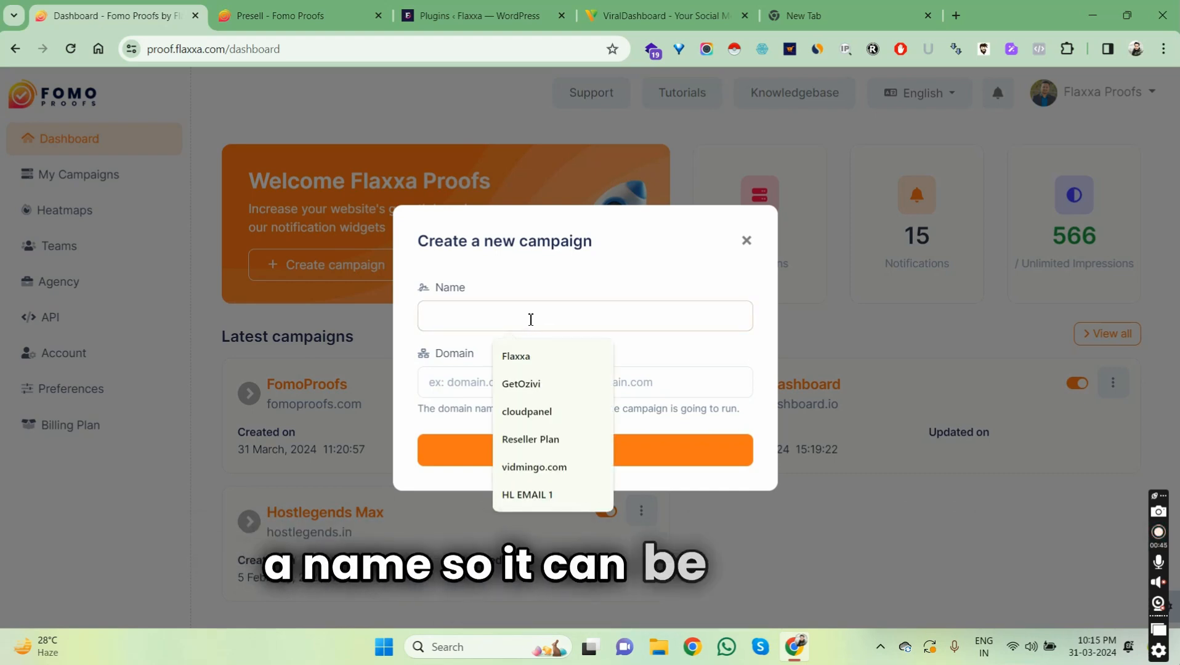
type("Flaxx")
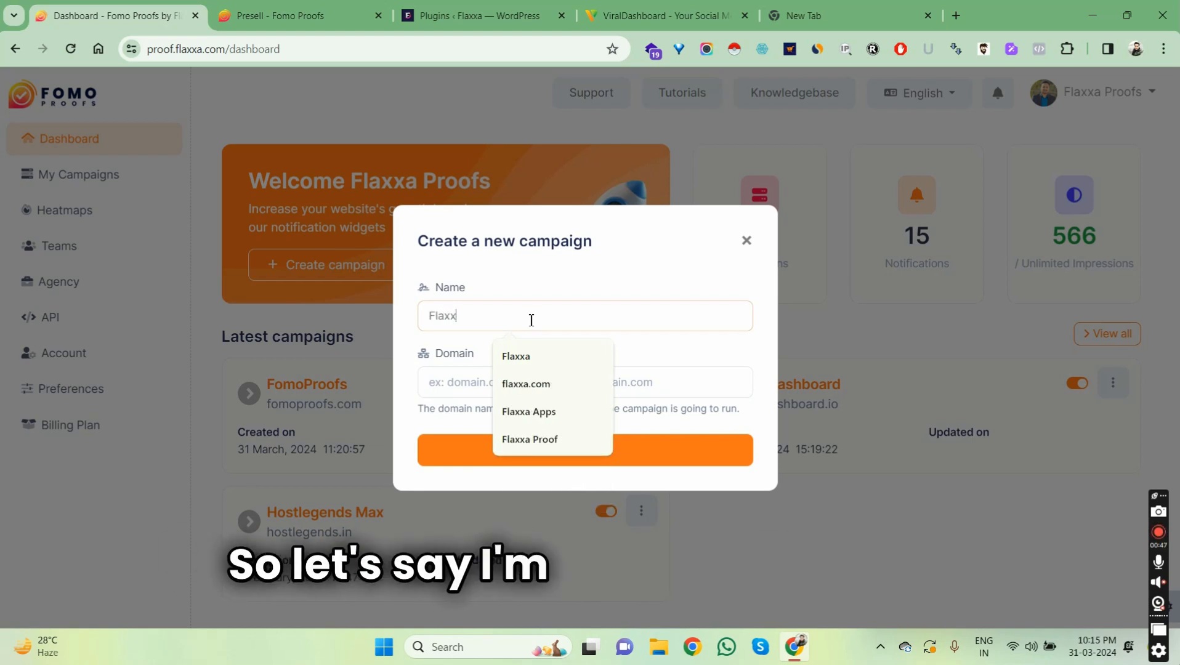
type("a")
key("Tab")
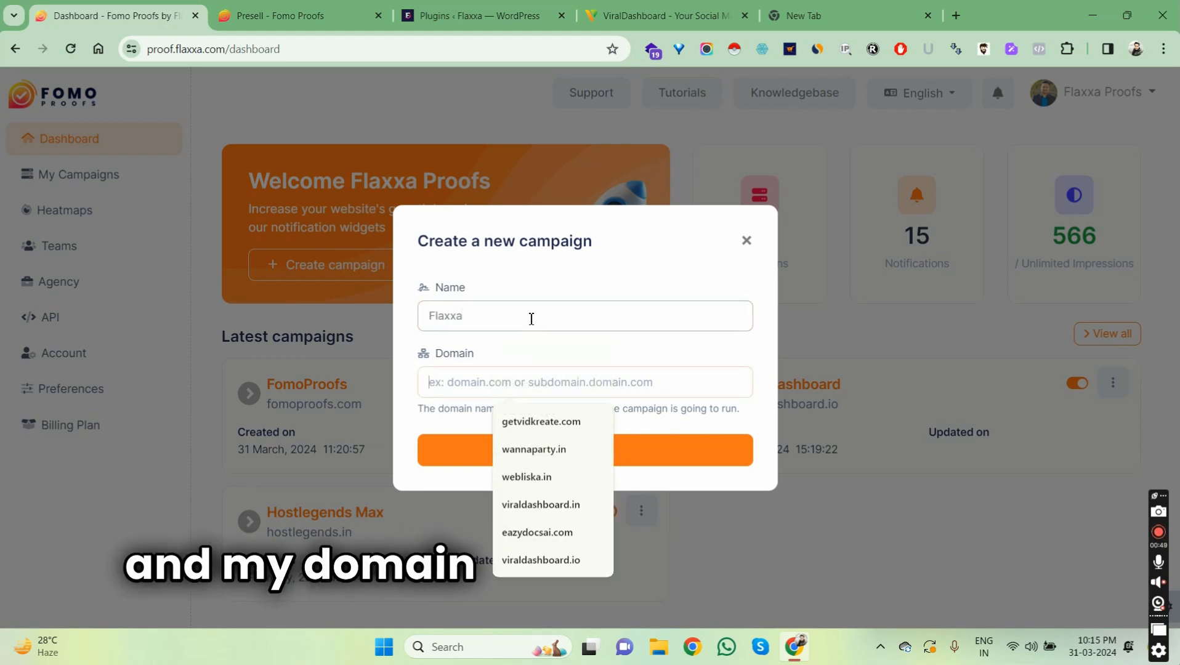
type("flaxxa.com")
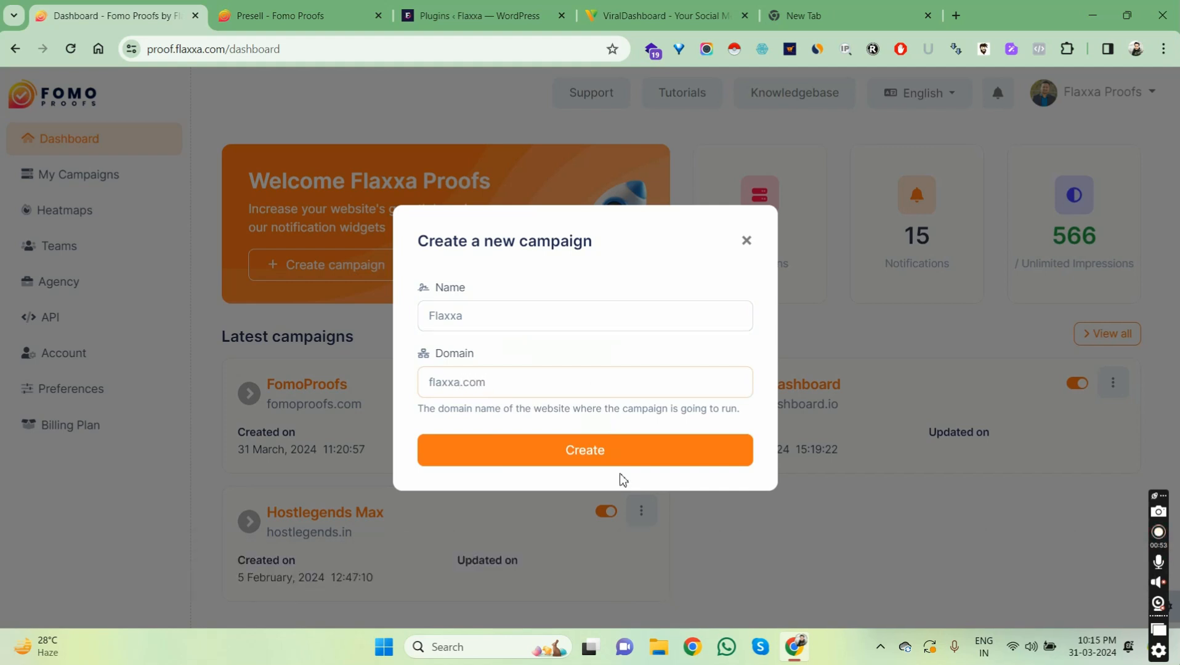
left_click(604, 447)
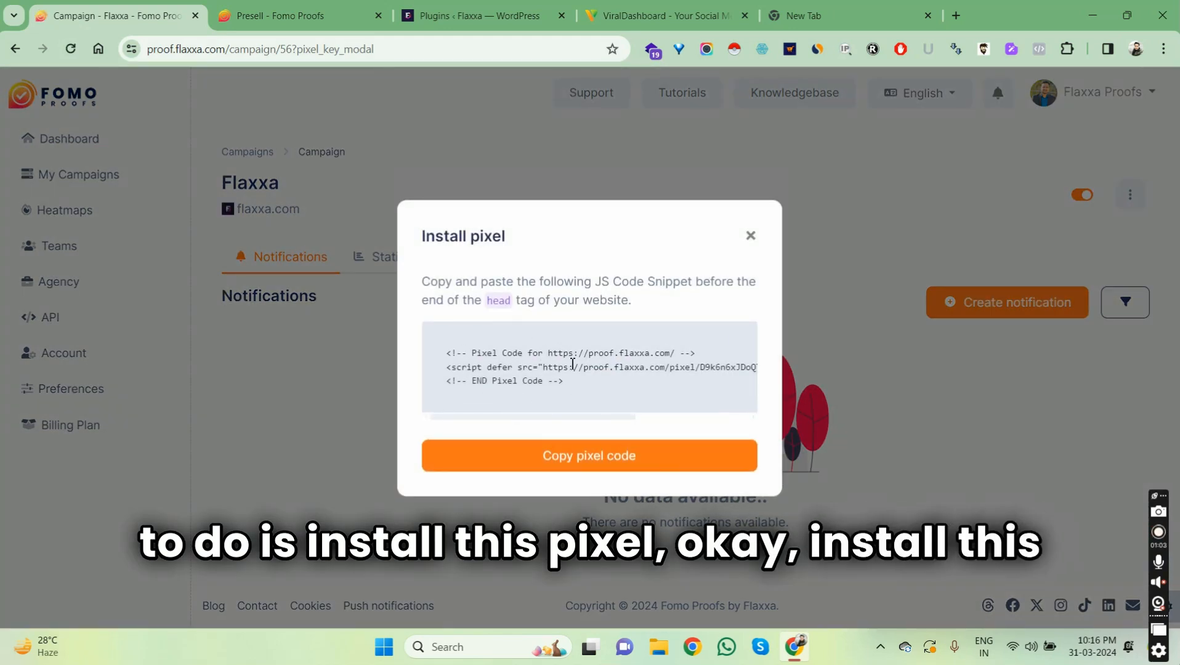
- Copy the campaign's pixel code and open the WP Headers And Footers plugin settings on the WordPress site
left_click(566, 457)
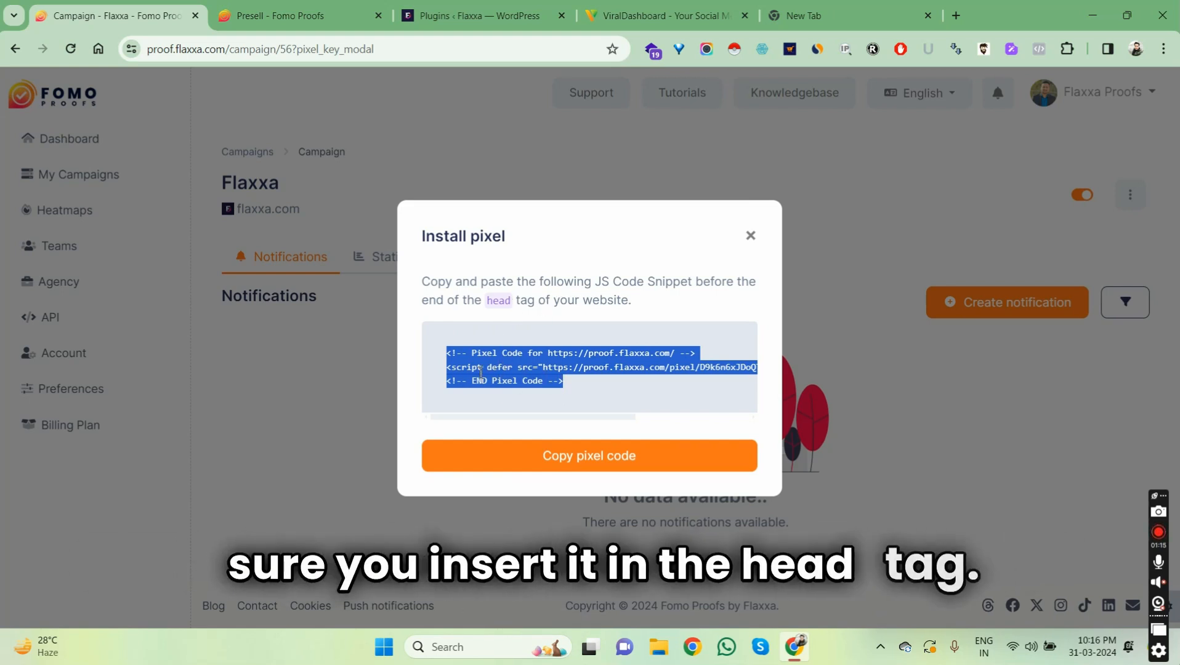
left_click(459, 16)
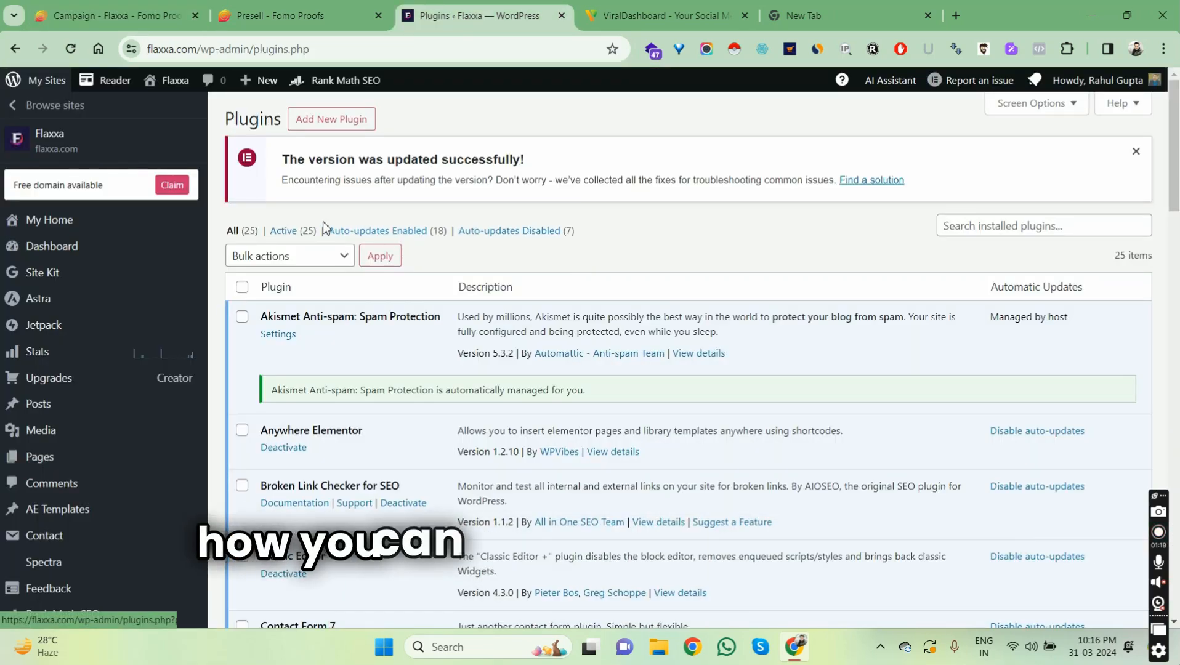
scroll(387, 229, "down", 4)
scroll(387, 231, "down", 9)
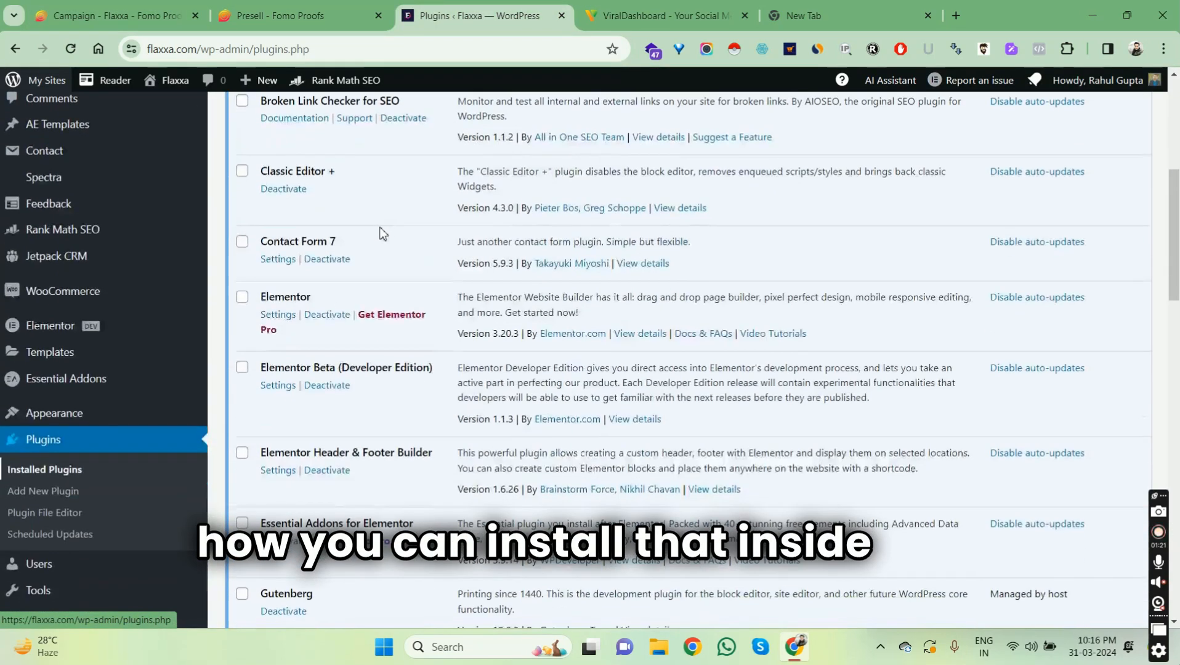
scroll(341, 250, "down", 15)
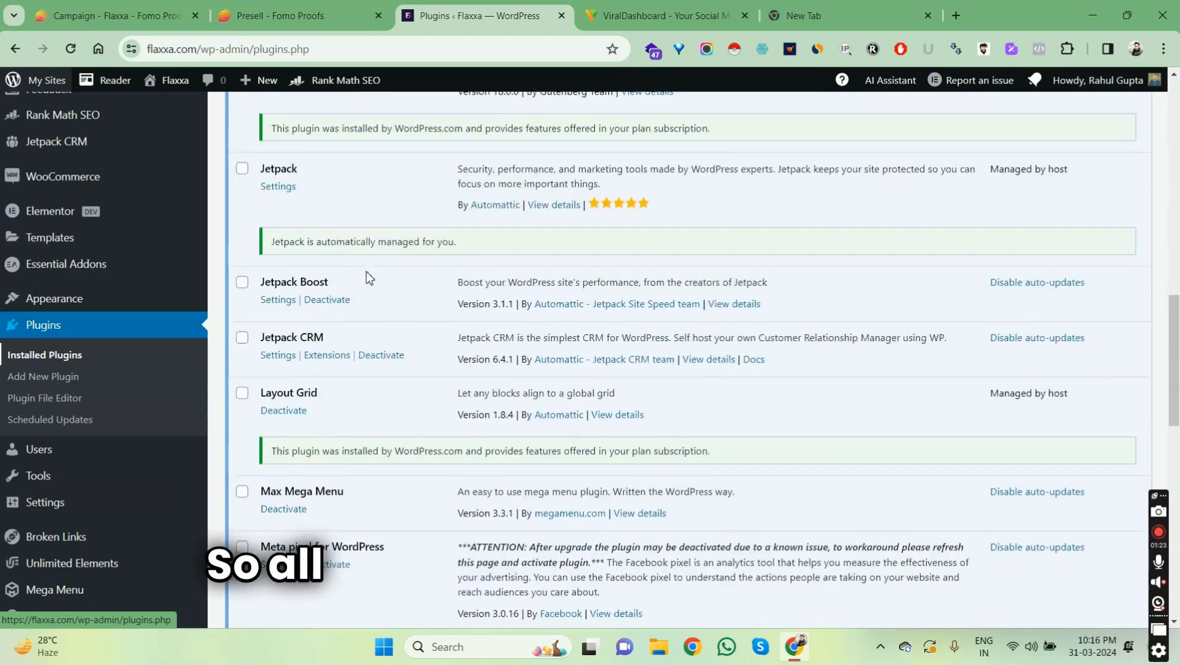
scroll(377, 300, "down", 2)
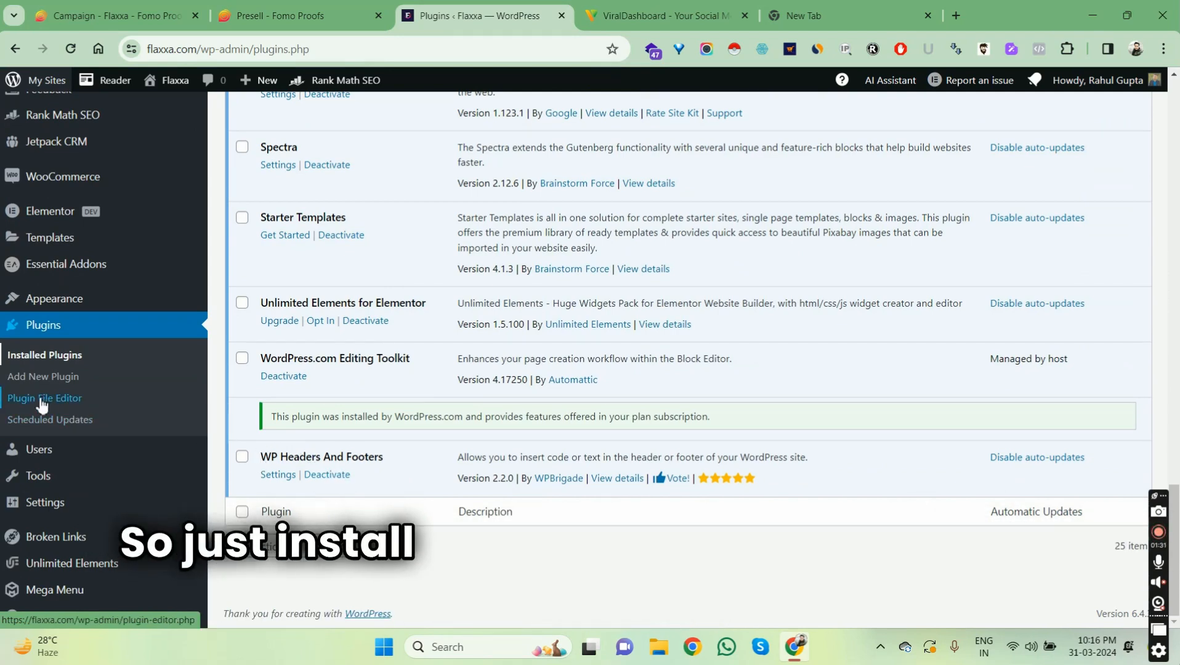
left_click(270, 476)
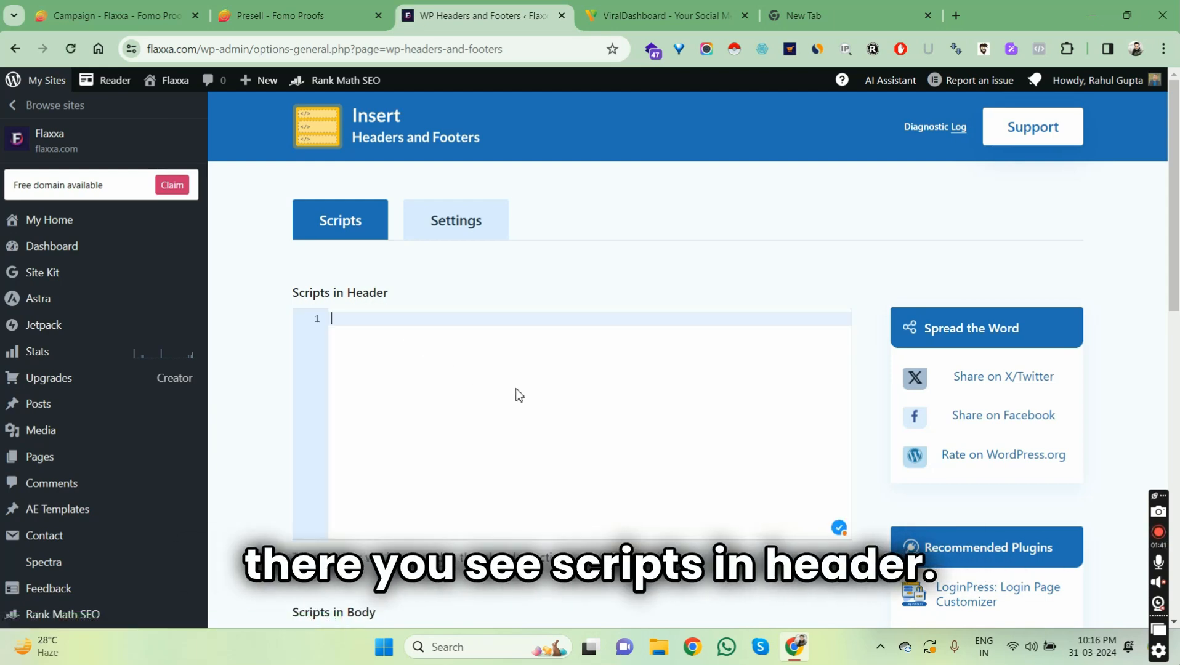
- Paste the copied pixel code into the header scripts and save the changes
type("<!-- Pixel Code for https://proof.flaxxa.com/ --> <script defer src=\"https://proof.flaxxa.com/pixel/D9k6n6xJDoQT6HxQCb1Yf1tYM0ZXKhNE\"></script> <!-- END Pixel Code -->")
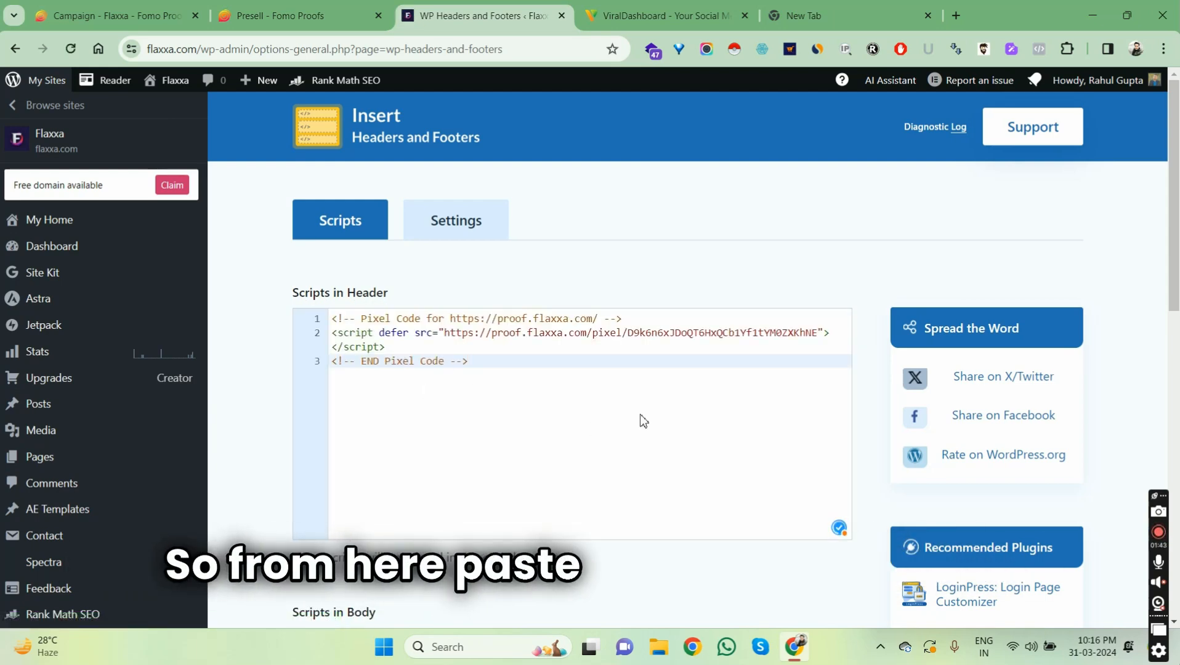
scroll(472, 386, "down", 3)
scroll(472, 386, "down", 7)
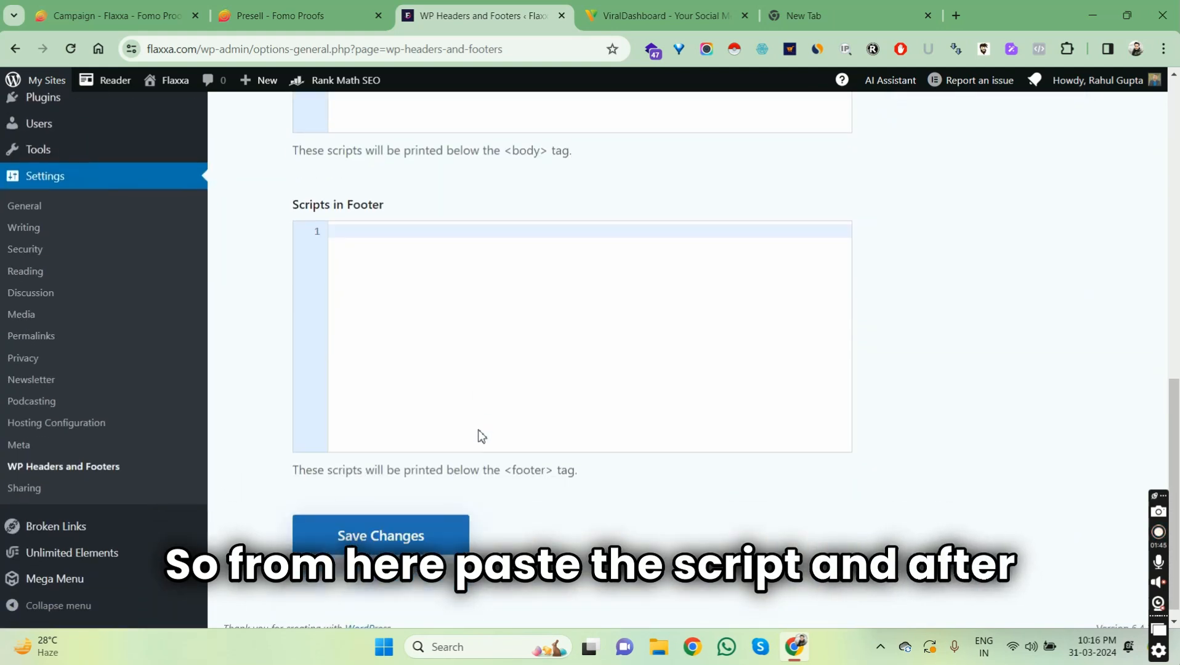
left_click(390, 521)
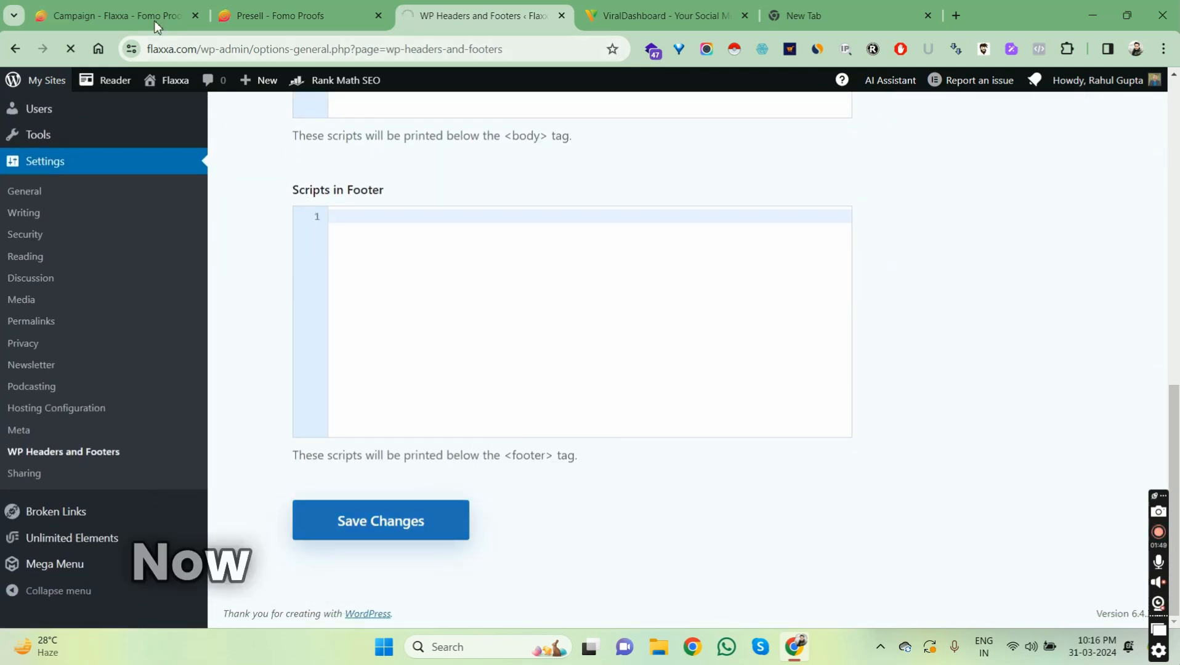
- Return to the Flaxxa campaign in Fomo Proofs, dismiss the pixel instructions and create an Email Collector notification
mouse_move(136, 16)
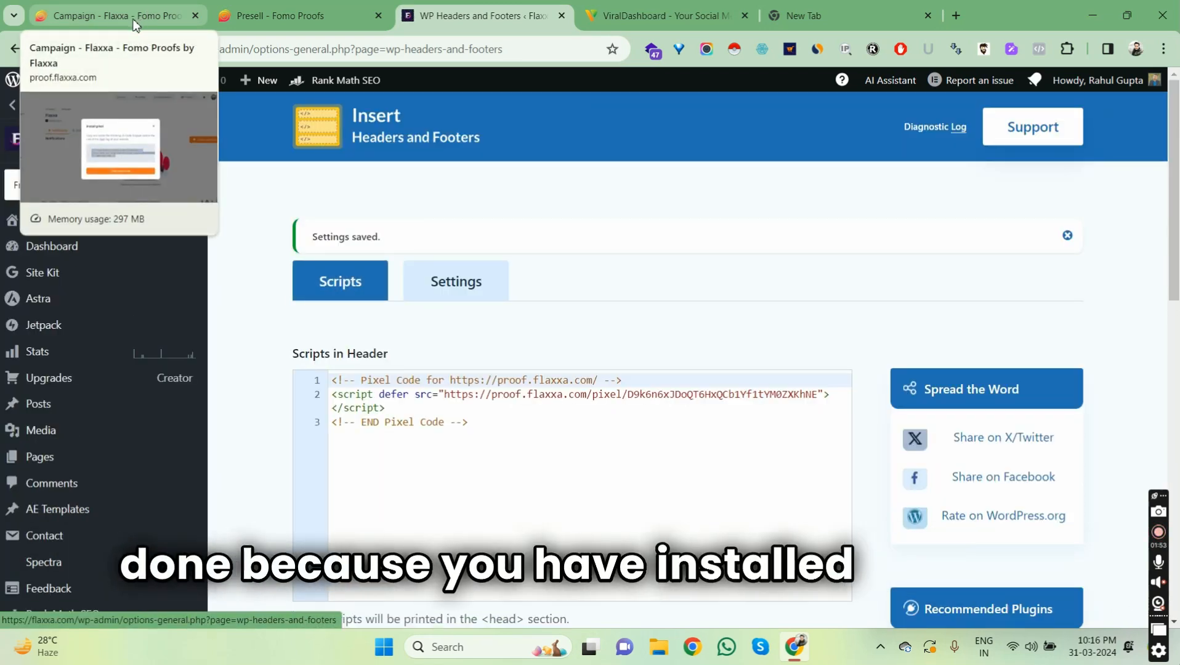
left_click(136, 15)
left_click(750, 238)
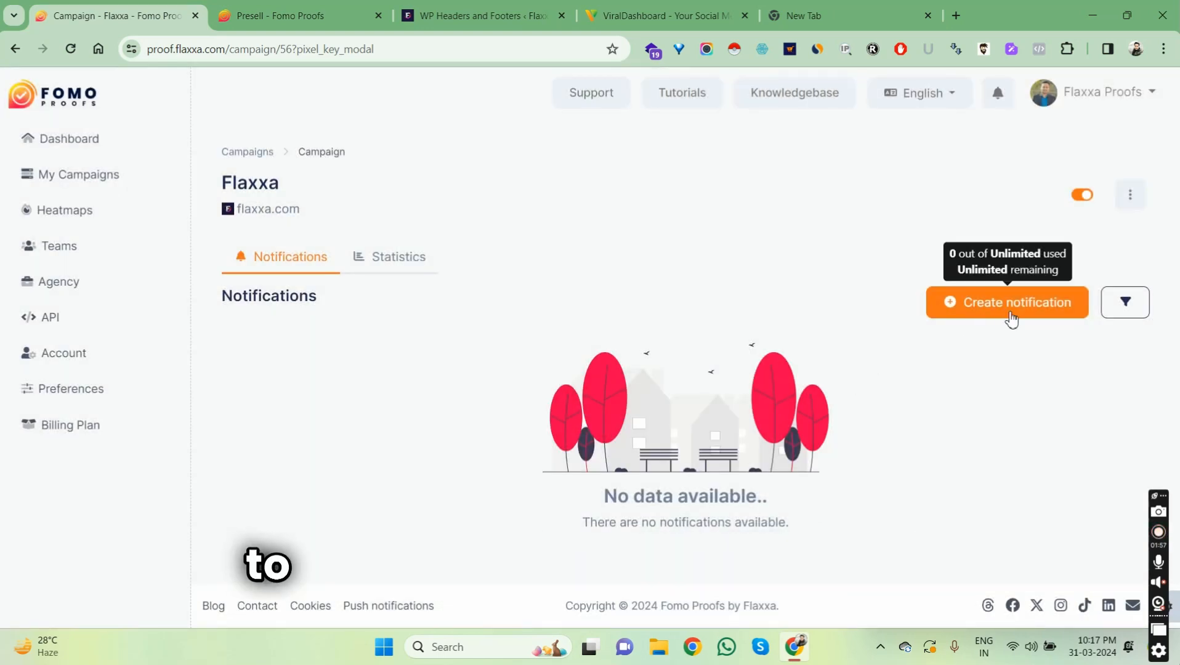
left_click(1003, 321)
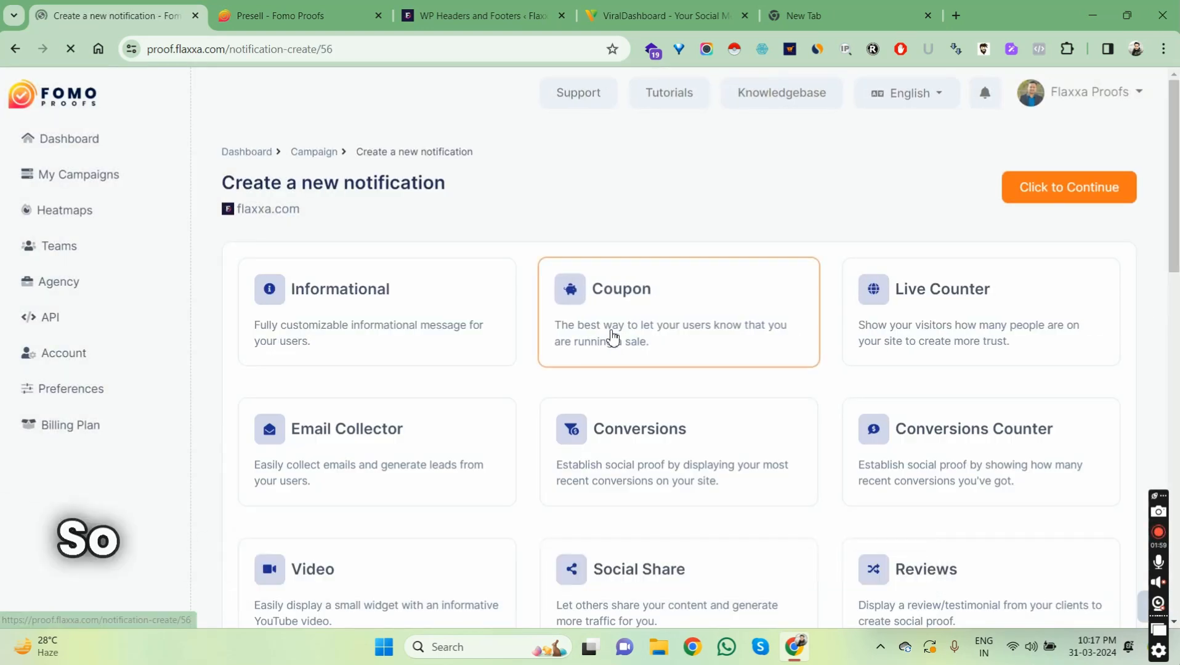
scroll(567, 210, "down", 1)
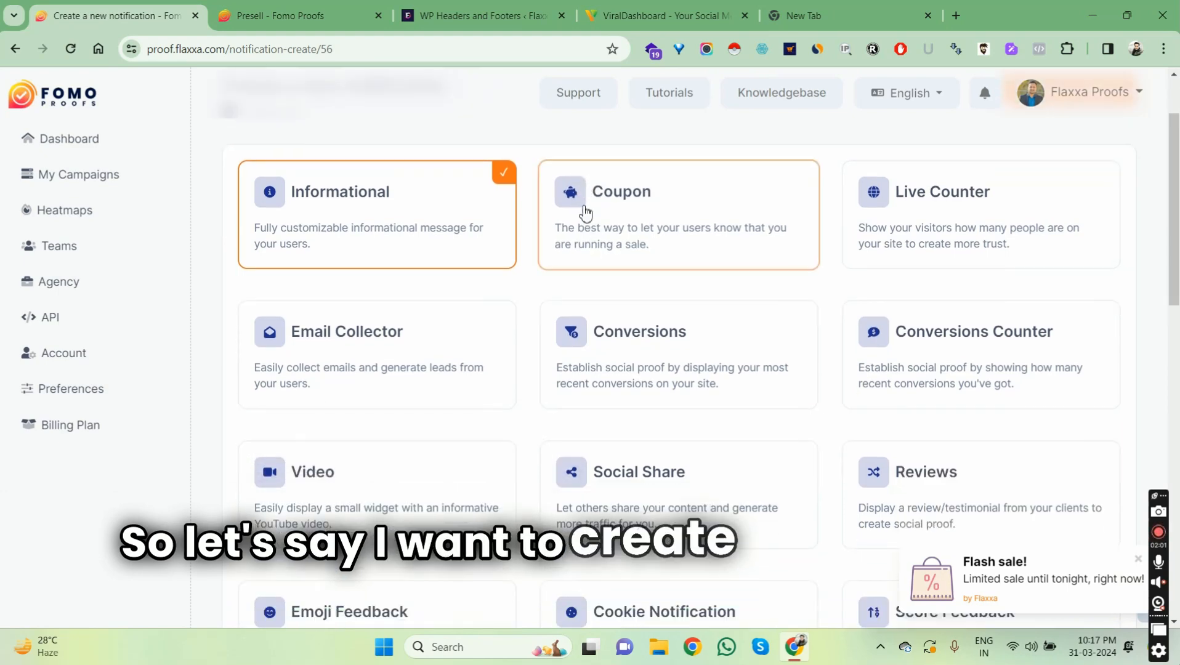
scroll(584, 222, "down", 1)
left_click(342, 295)
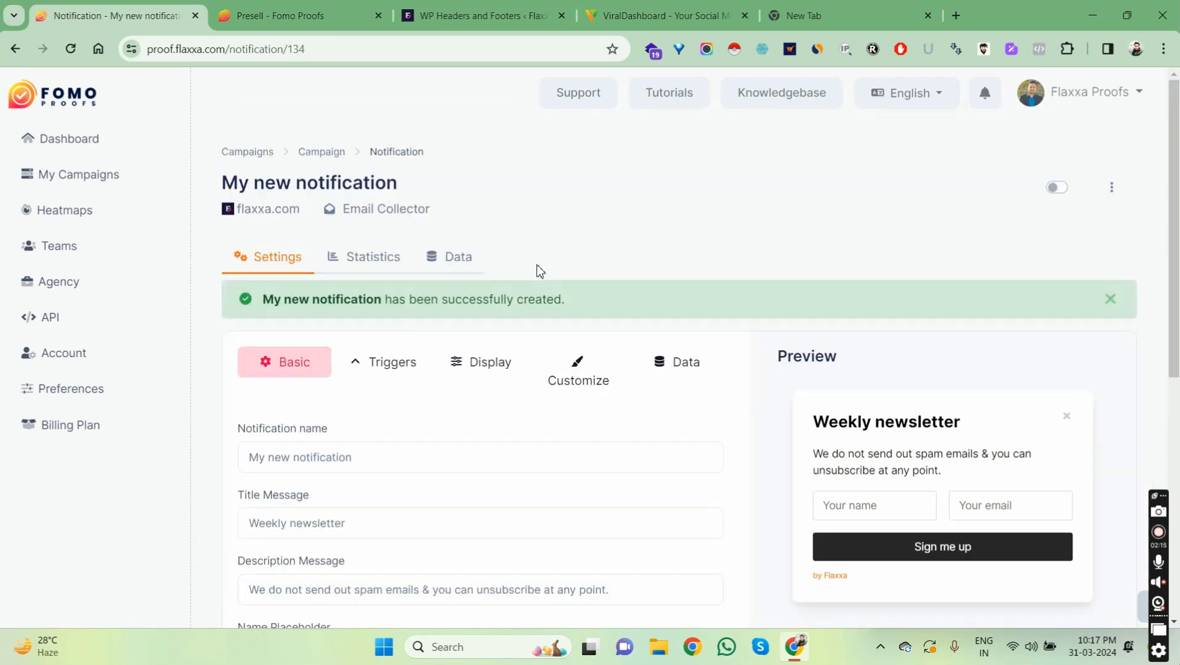
- Rename the new notification as Email Subscription Form
scroll(548, 318, "down", 3)
triple_click(364, 303)
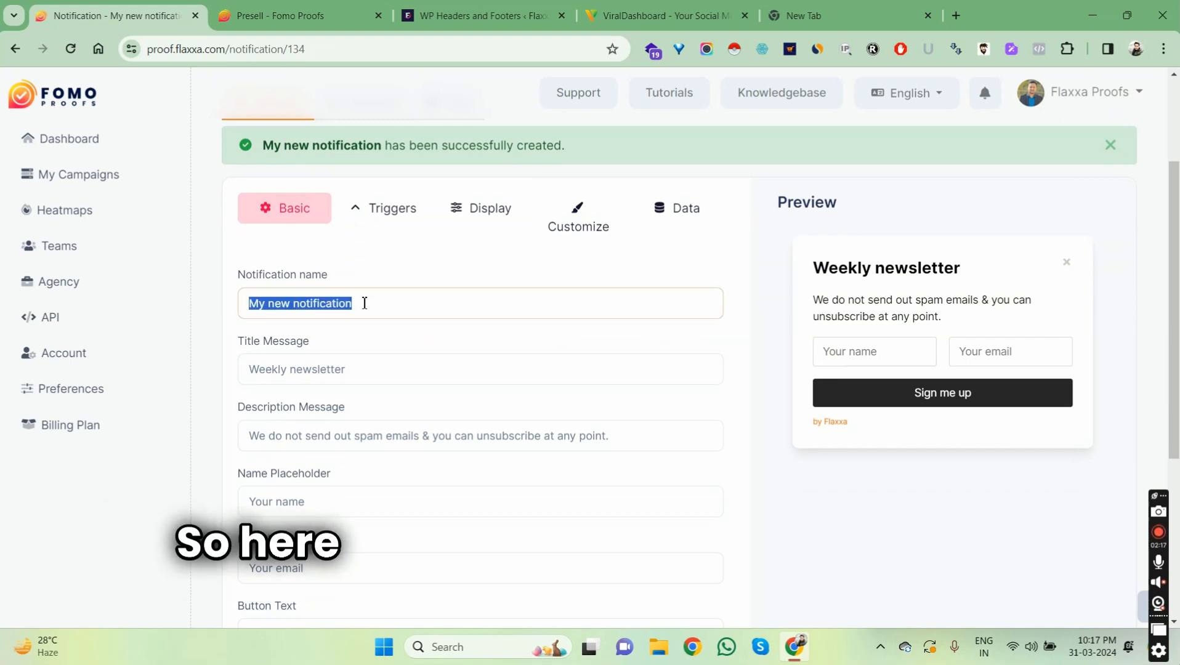
type("Email ")
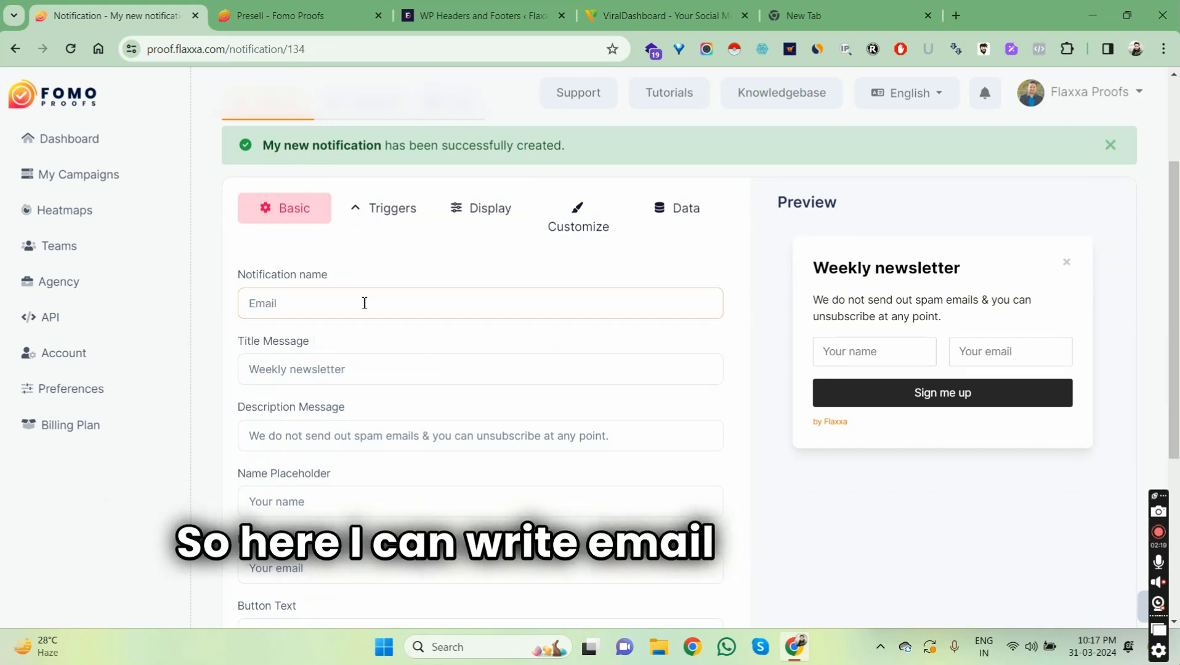
type("Subscription Form")
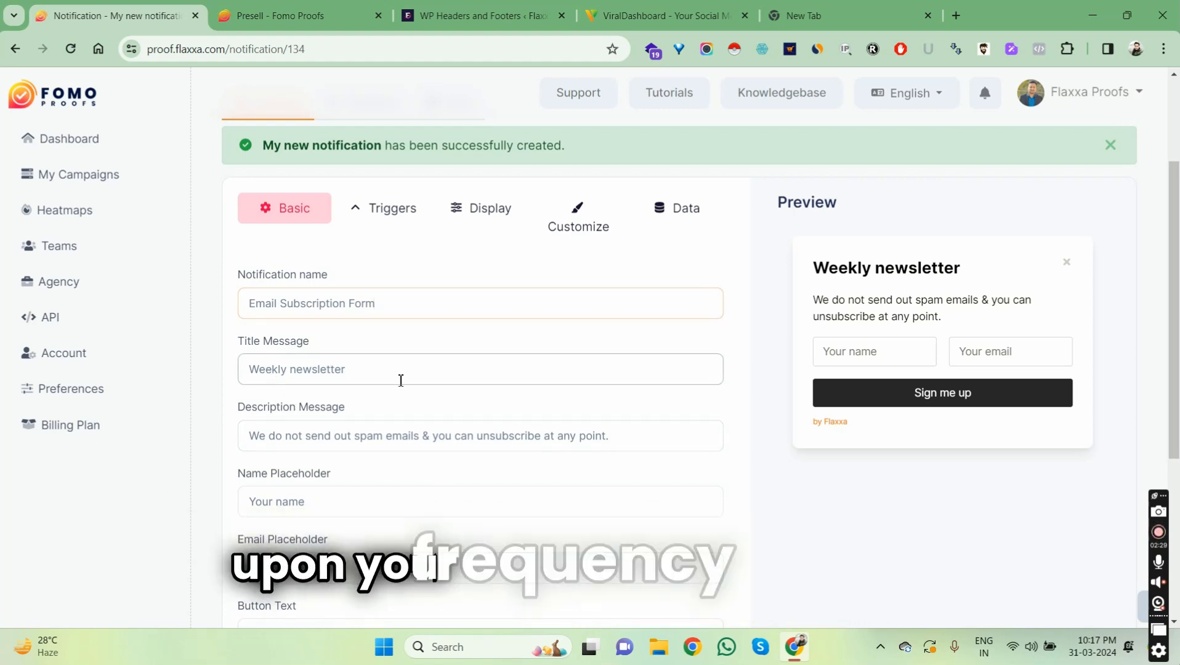
- Try the Show Agreement option of the email form and view its agreement text and URL fields
scroll(431, 376, "down", 1)
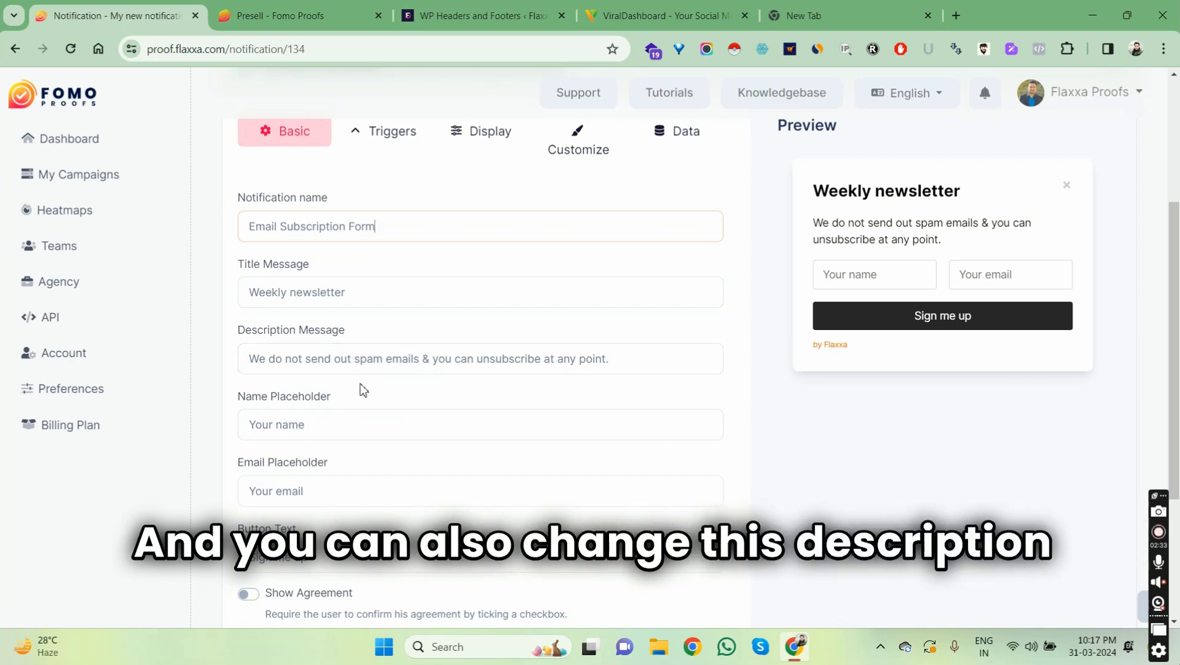
scroll(217, 394, "down", 2)
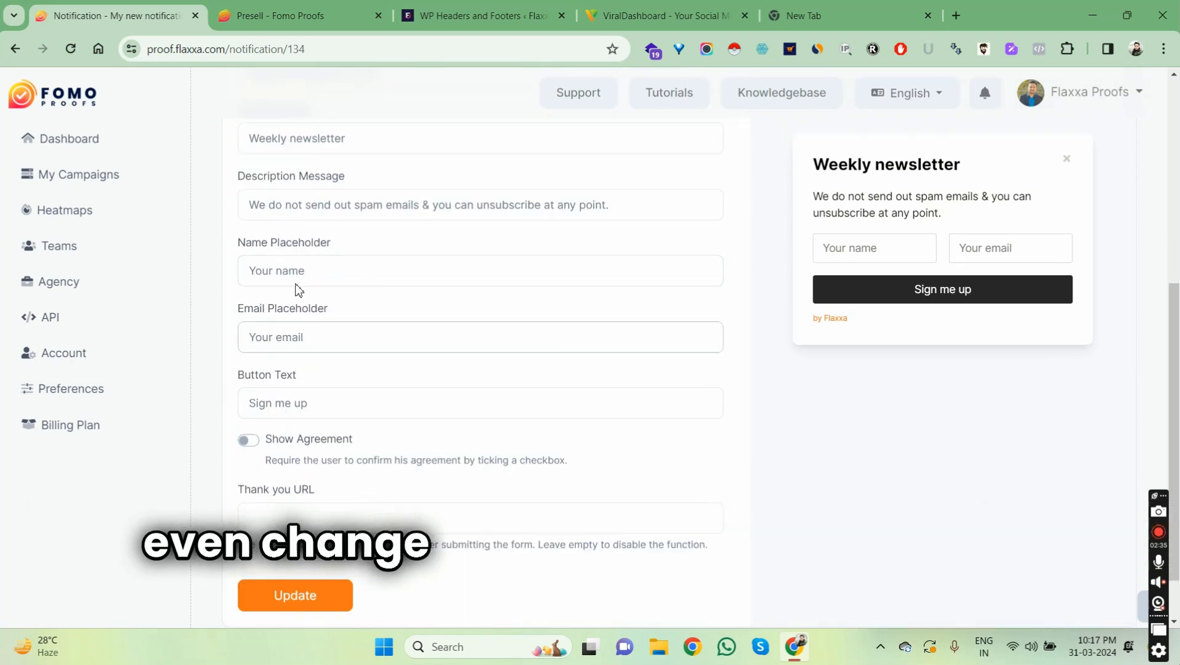
left_click(247, 441)
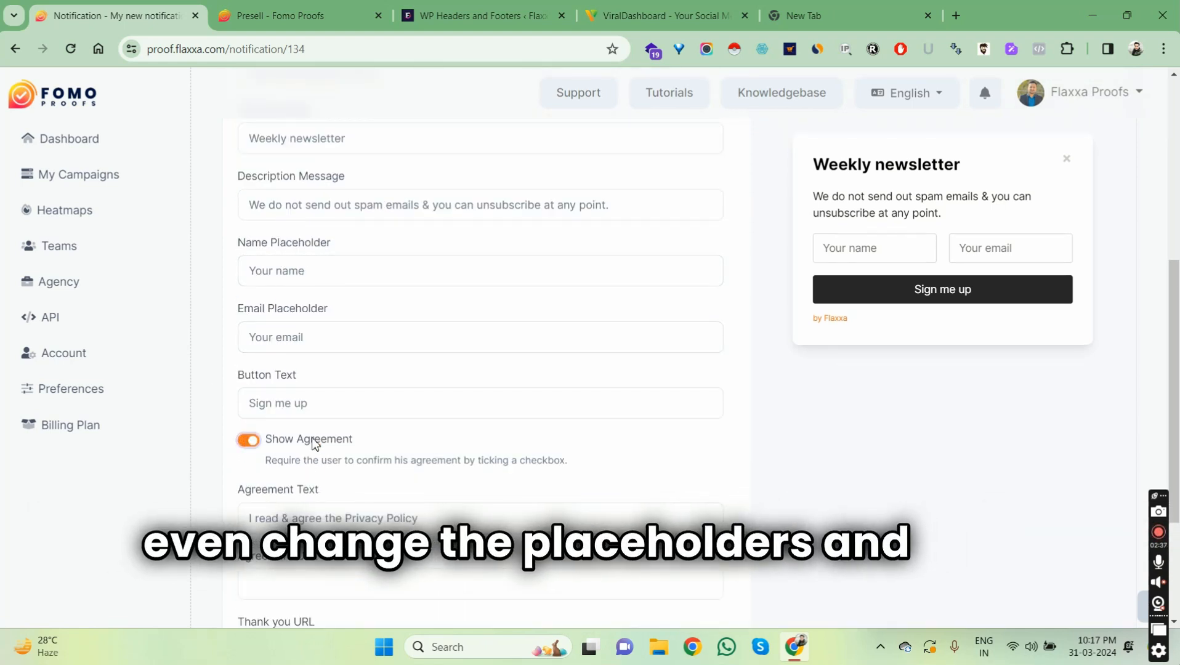
scroll(370, 469, "down", 2)
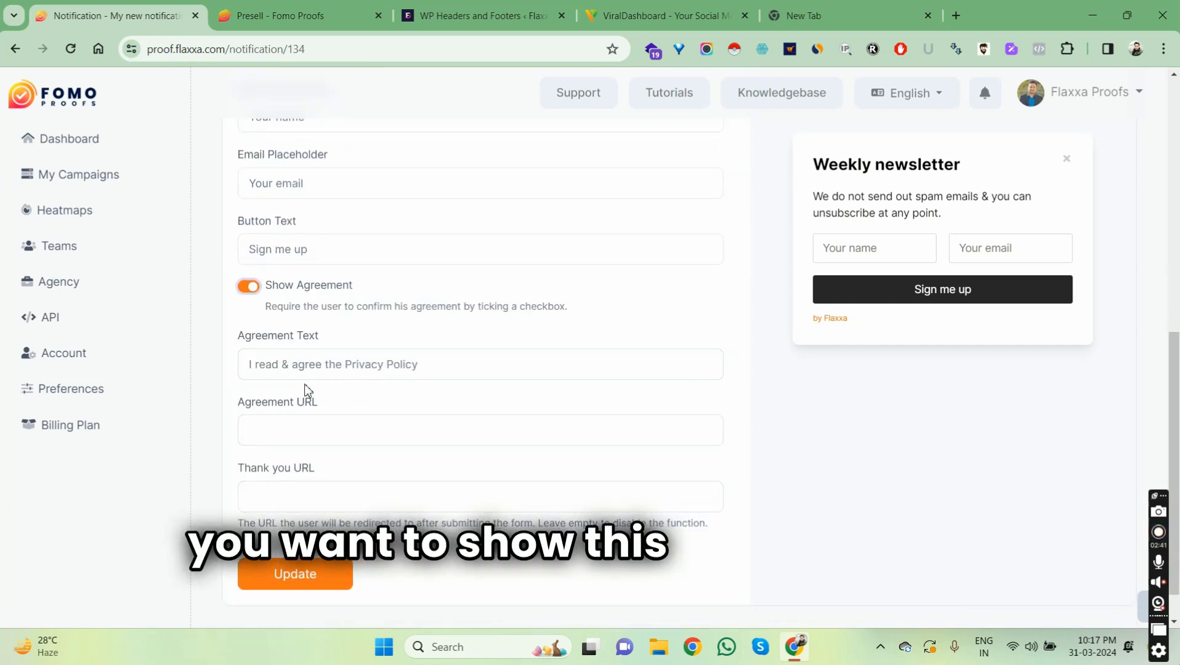
left_click(249, 286)
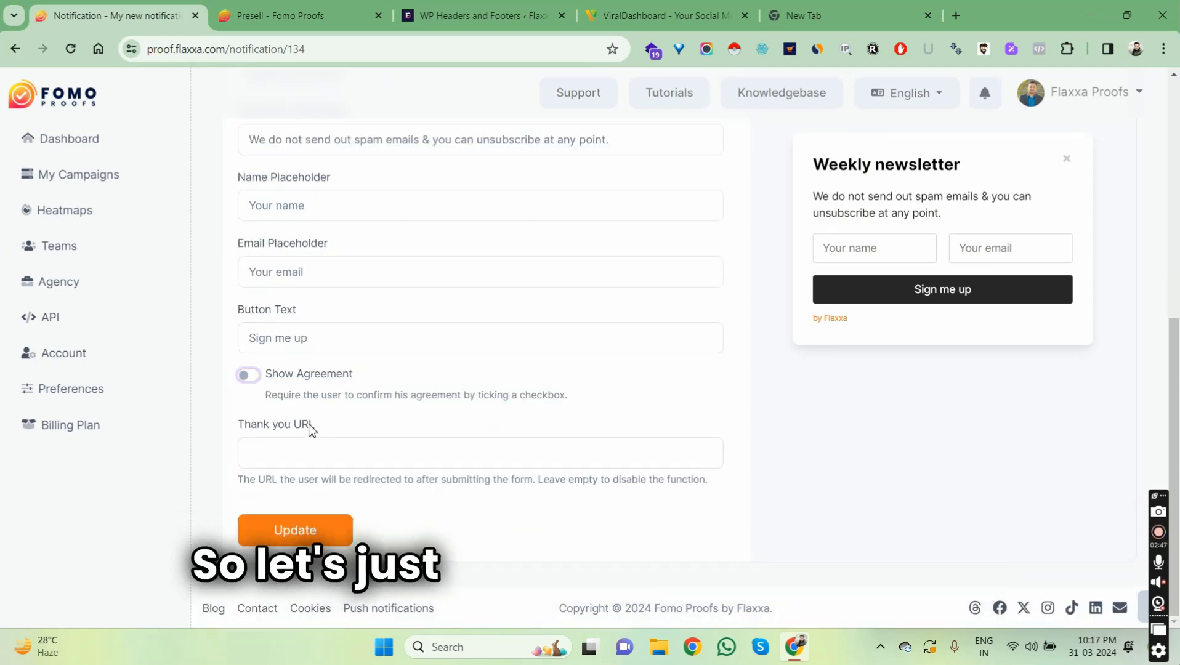
- Review the notification's basic settings and save them with an update
scroll(312, 430, "up", 6)
scroll(325, 534, "down", 6)
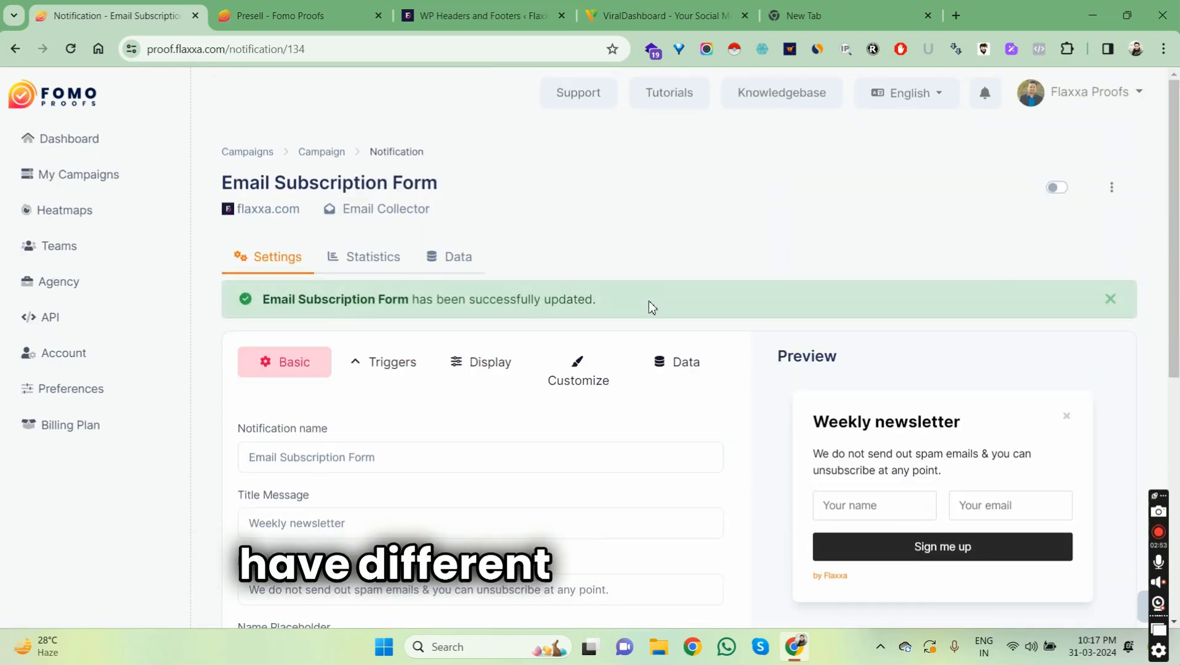
scroll(405, 327, "down", 2)
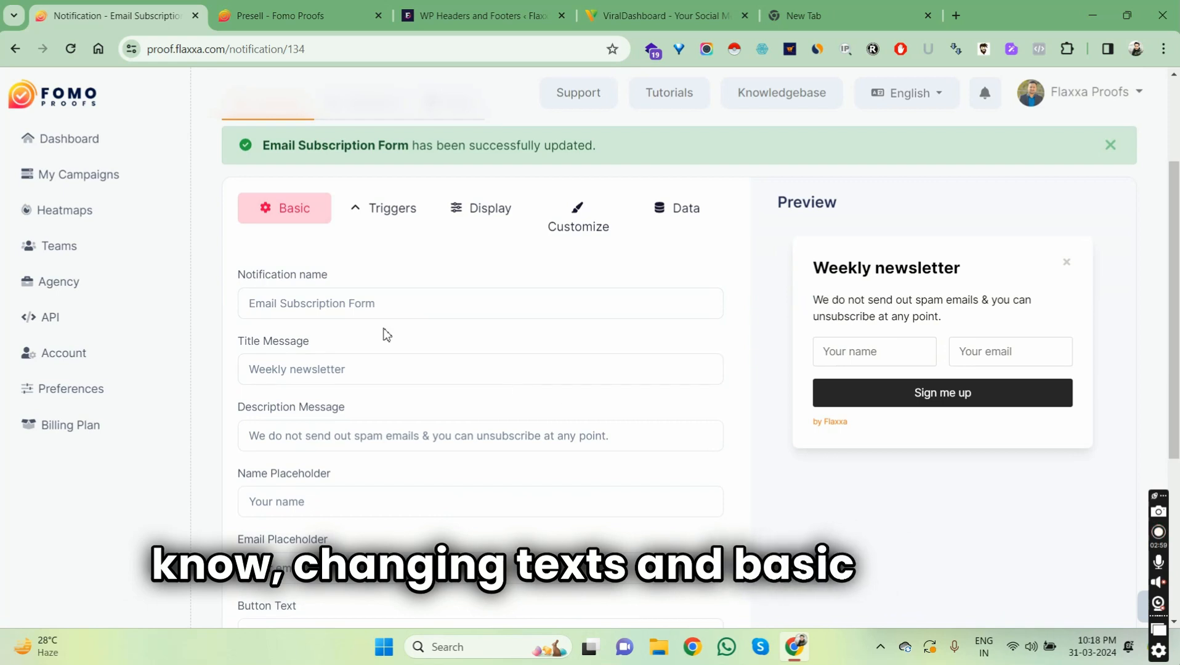
left_click(388, 211)
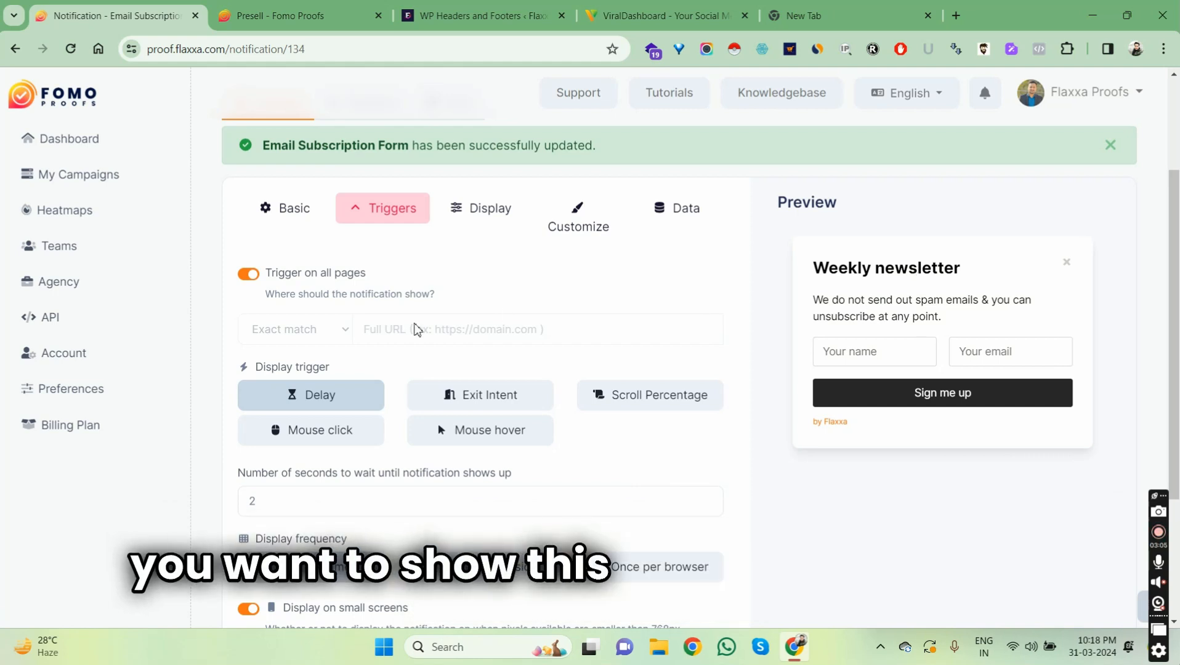
left_click(249, 275)
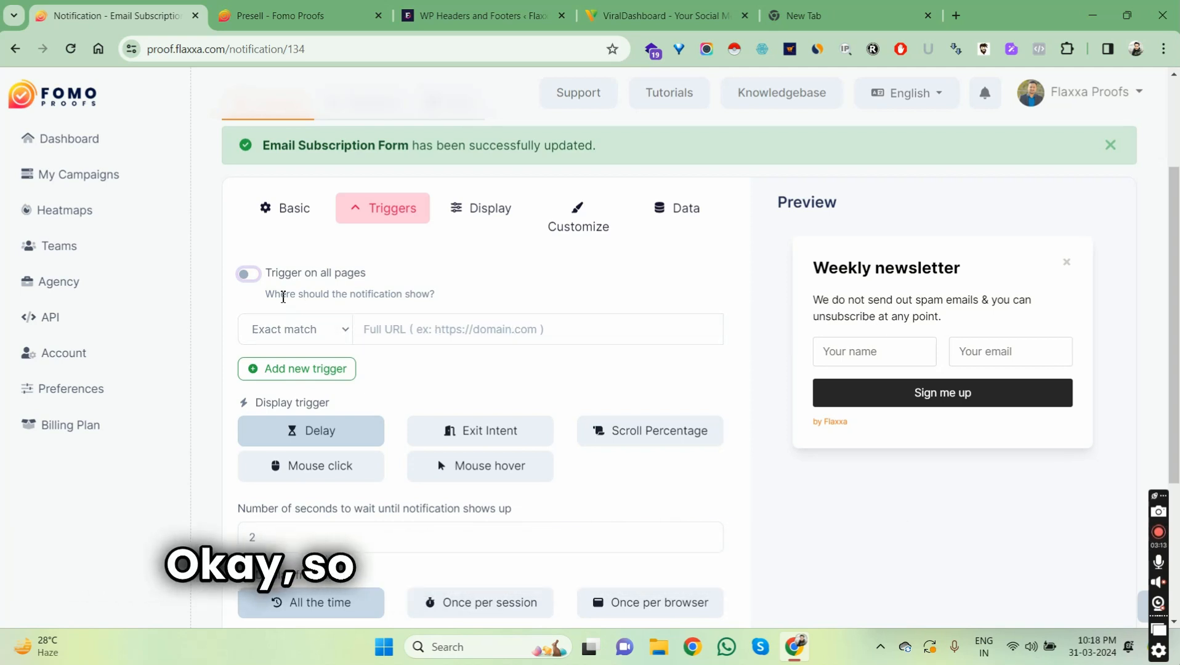
left_click(438, 335)
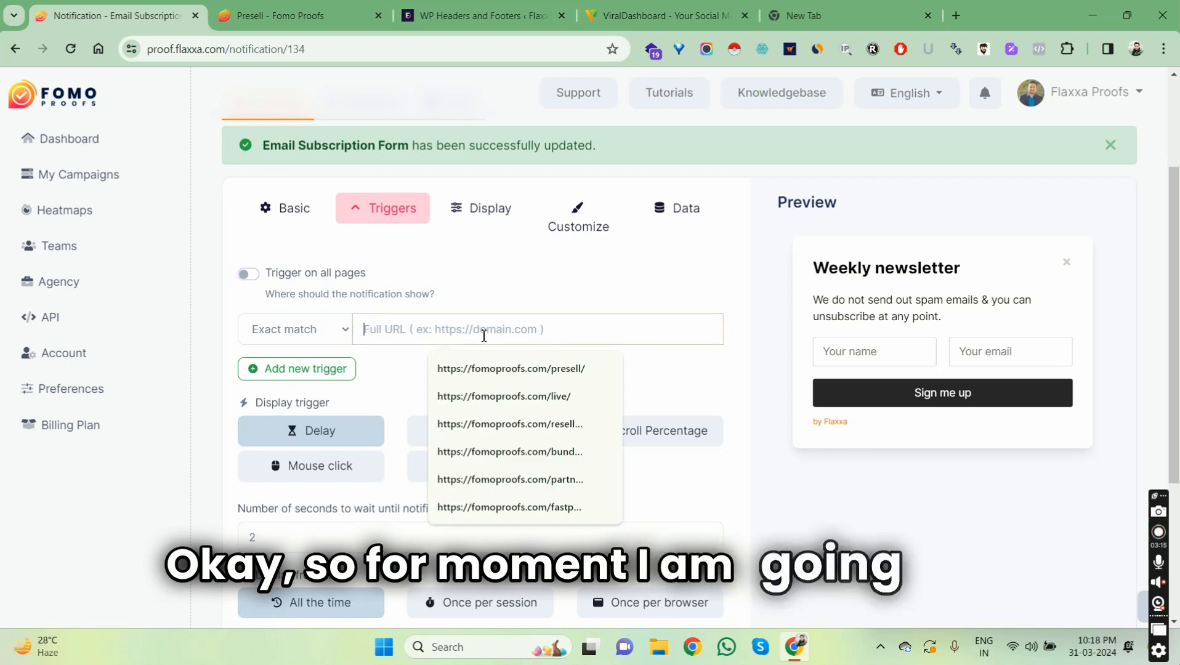
type("https:/")
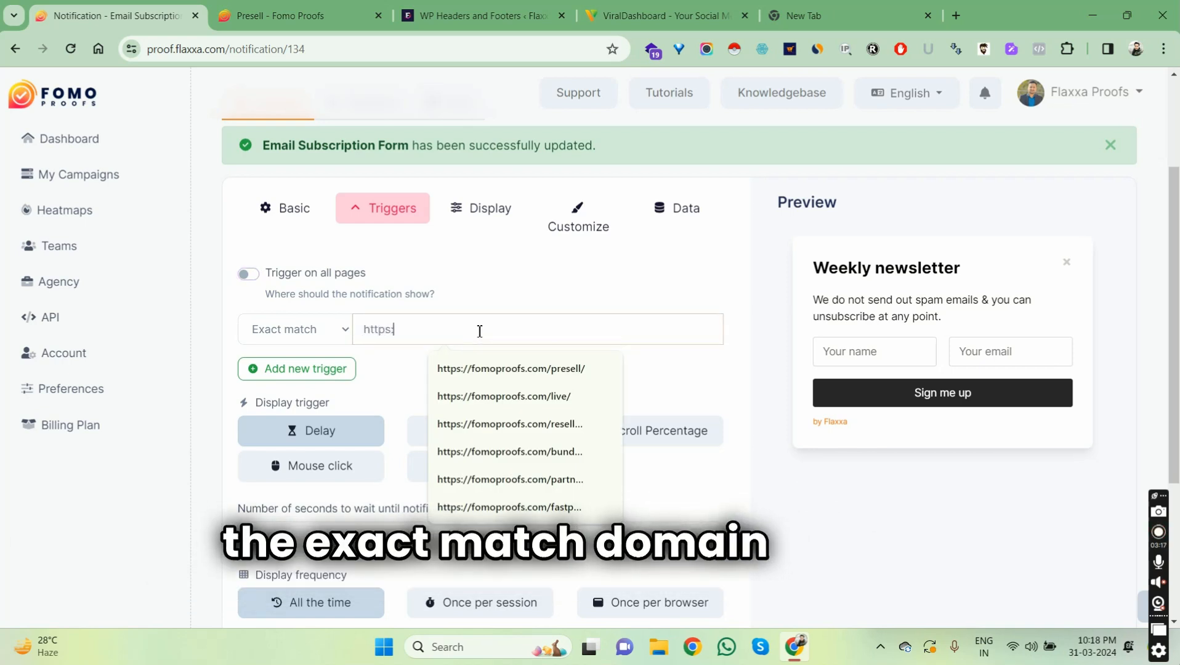
type("/flaxxa.com/")
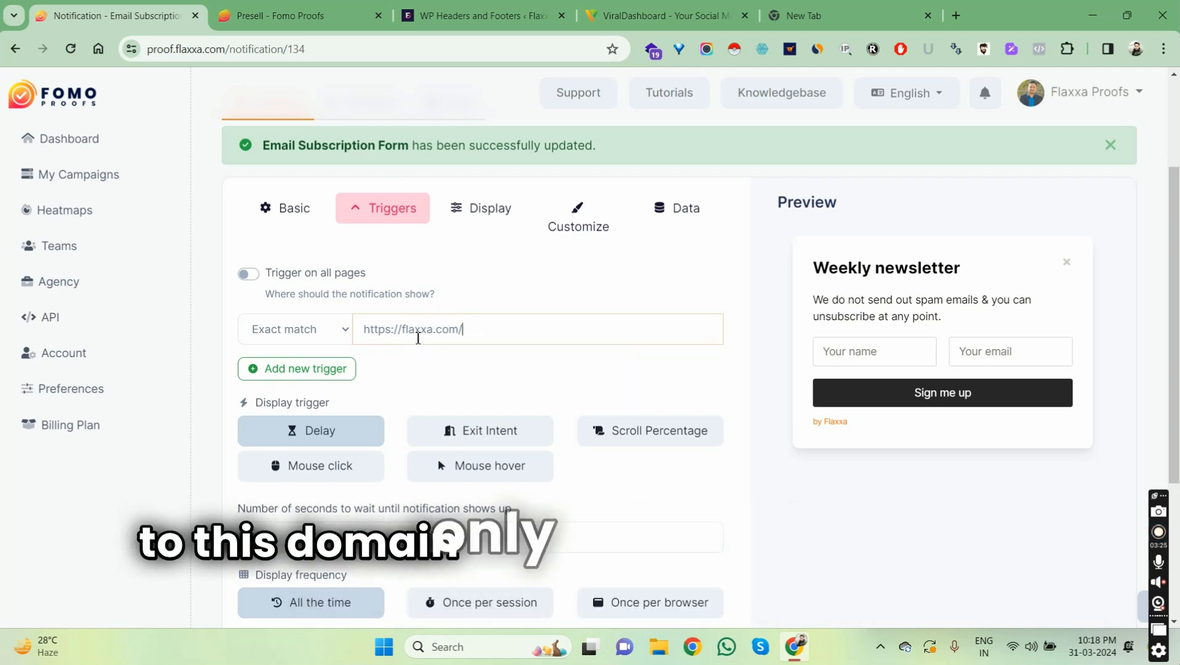
- Turn off displaying the notification on small screens and save the trigger settings
scroll(507, 383, "down", 1)
scroll(298, 400, "down", 3)
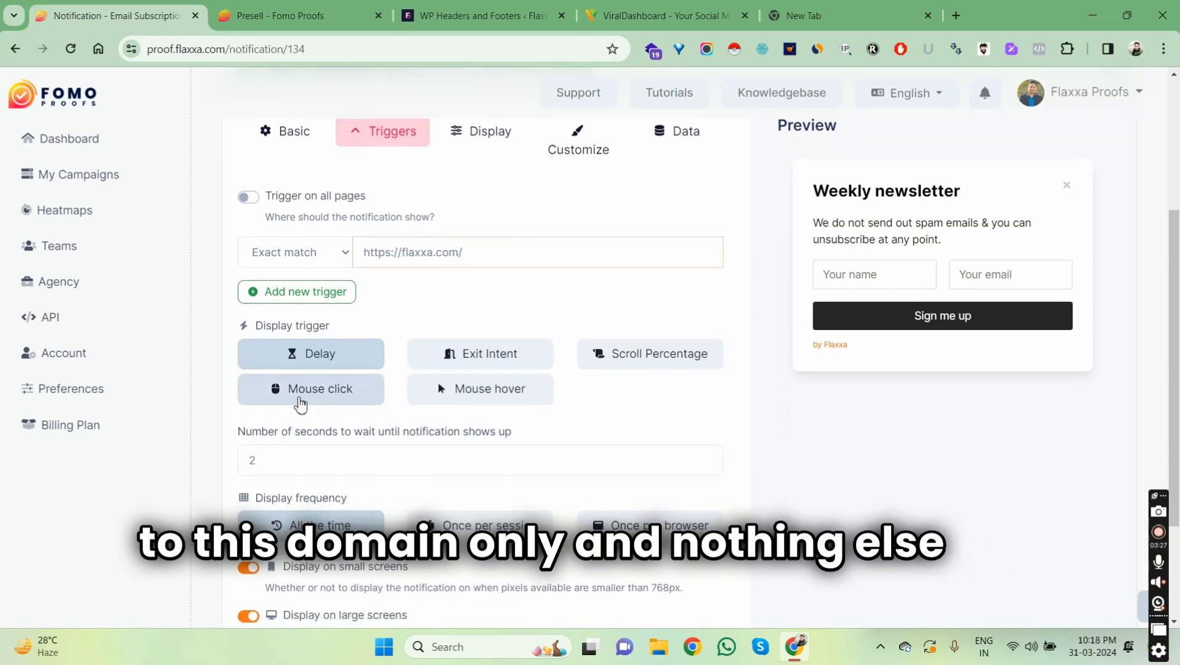
scroll(302, 277, "up", 1)
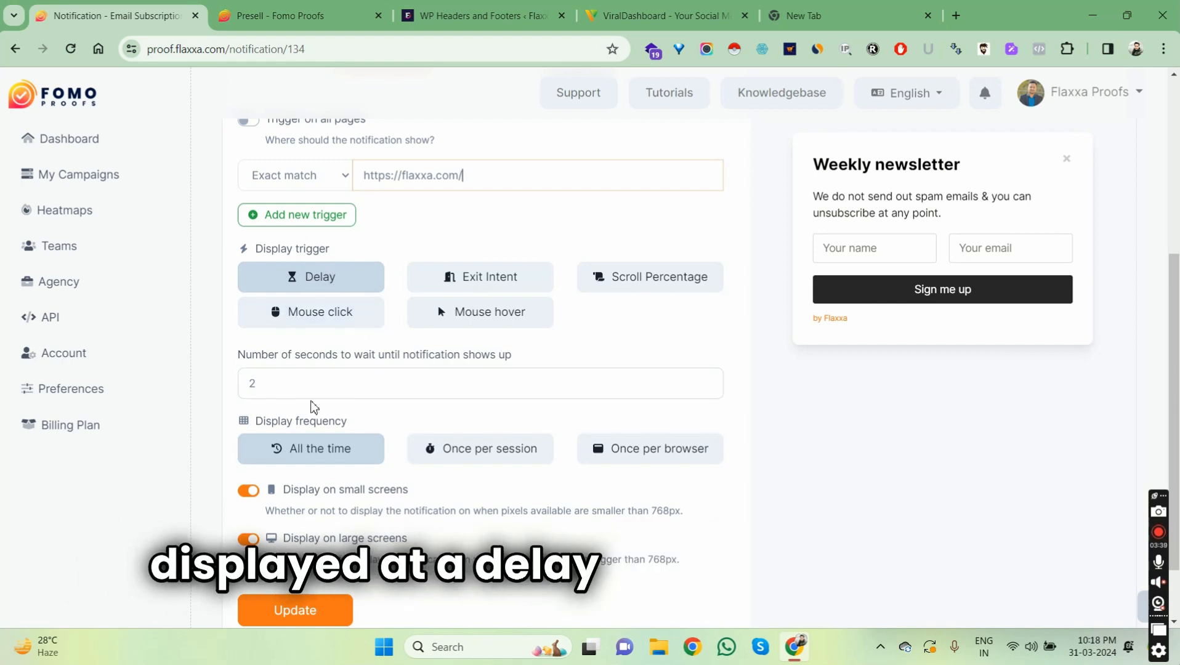
scroll(290, 392, "down", 2)
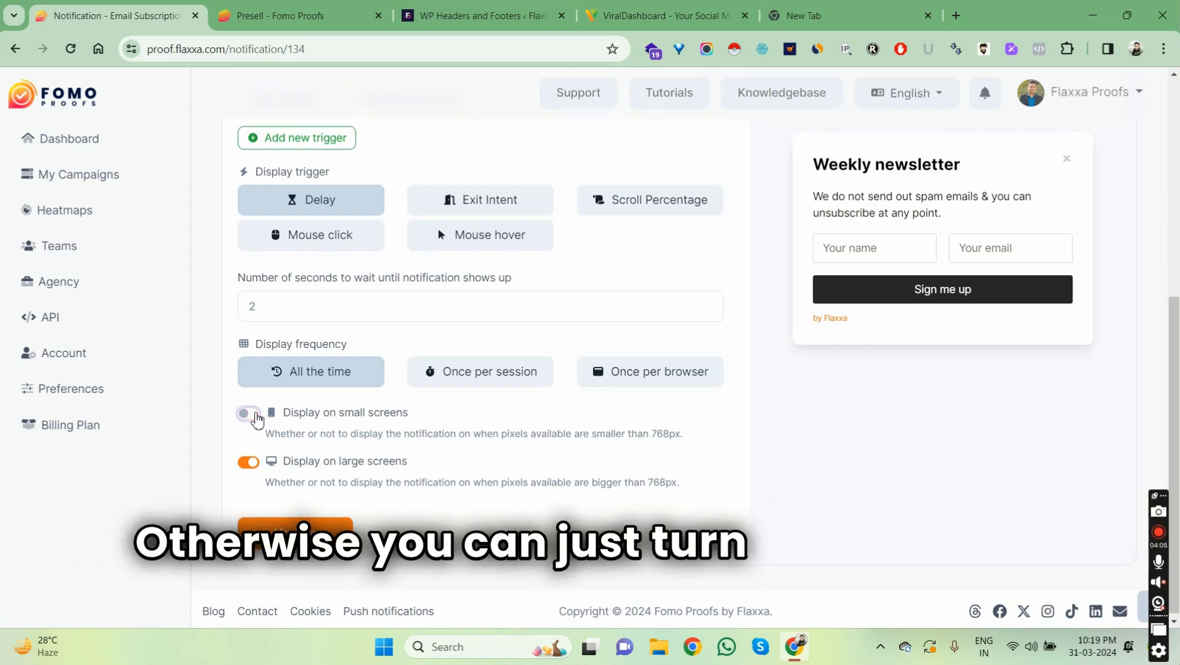
left_click(295, 527)
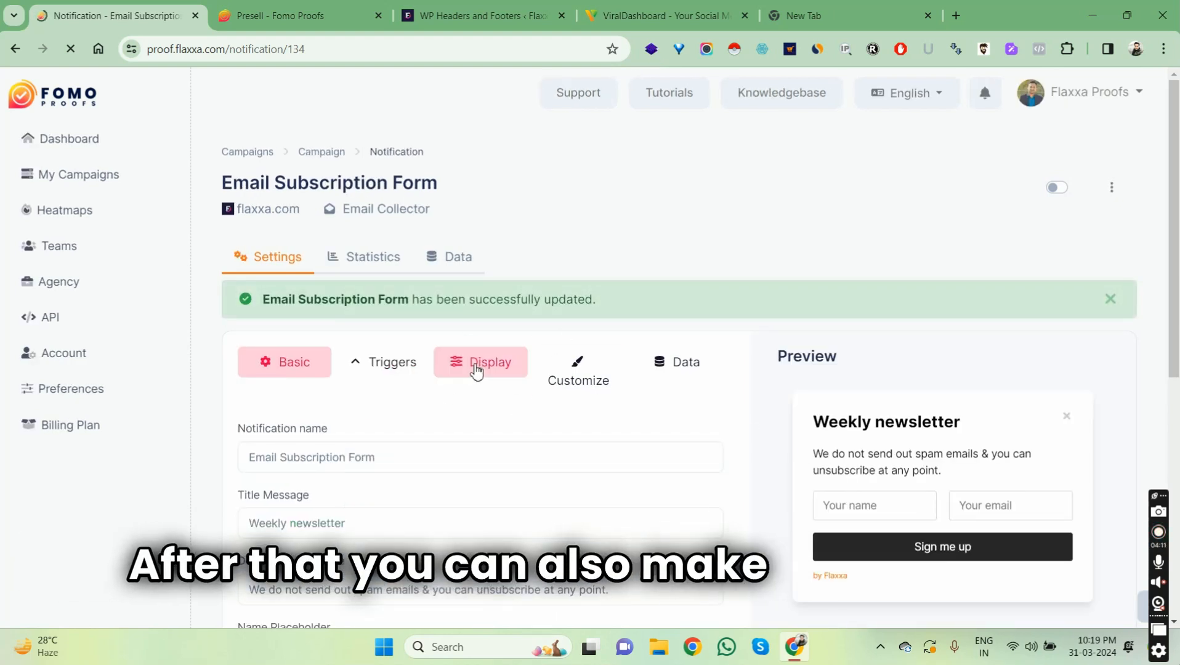
- Set the notification's display position to Middle Center in its display settings
left_click(476, 369)
scroll(319, 360, "down", 2)
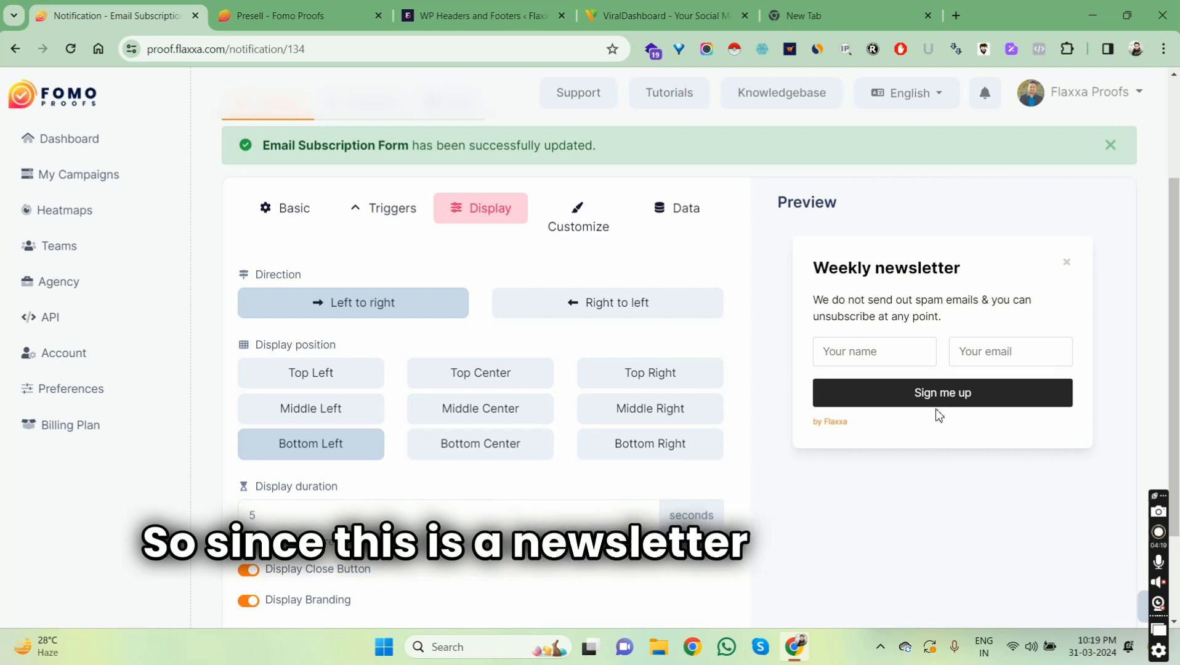
left_click(481, 414)
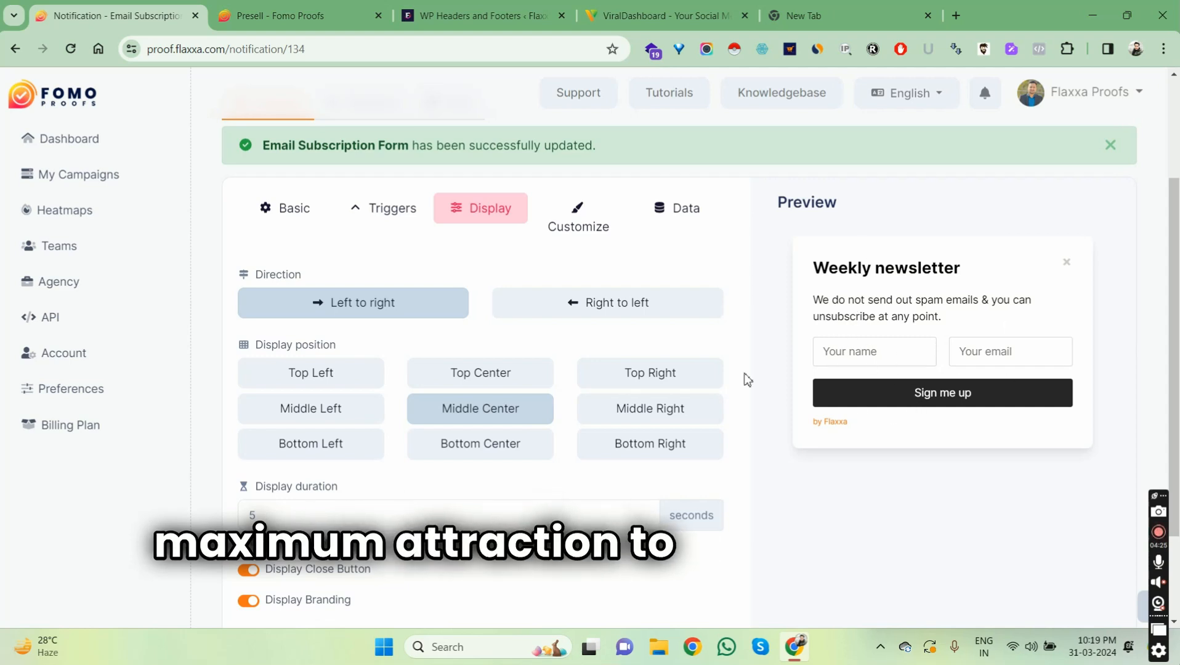
- Set the display duration to 50 seconds, turn off Display Branding, and save the notification
scroll(434, 437, "down", 2)
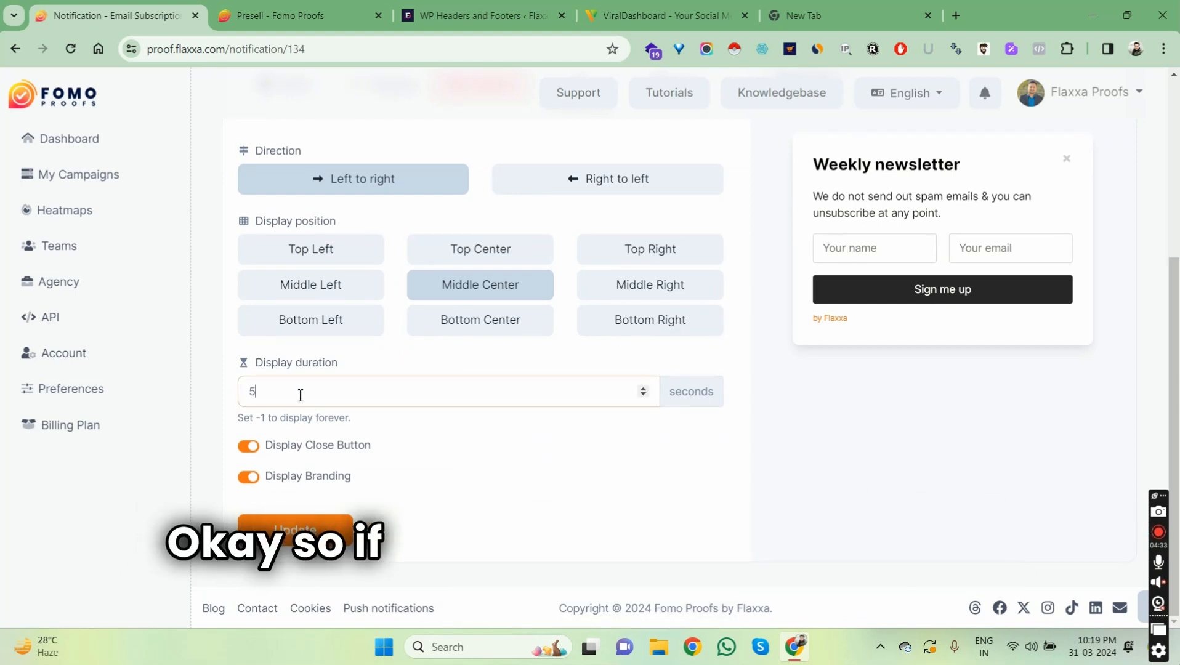
type("0")
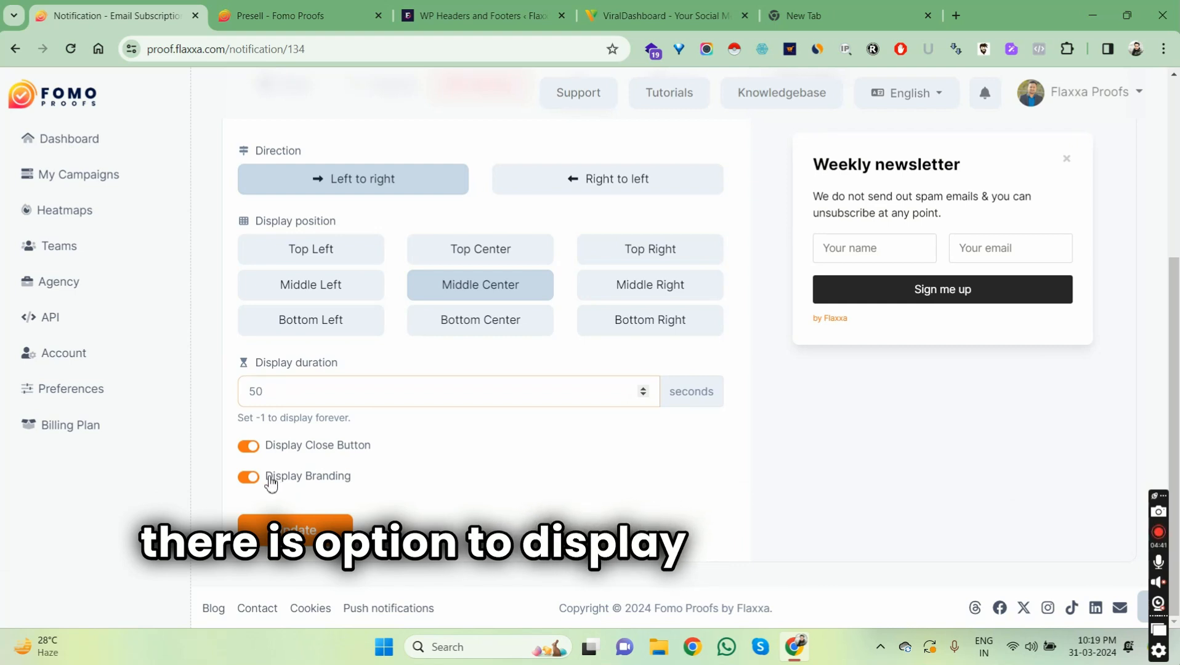
left_click(247, 478)
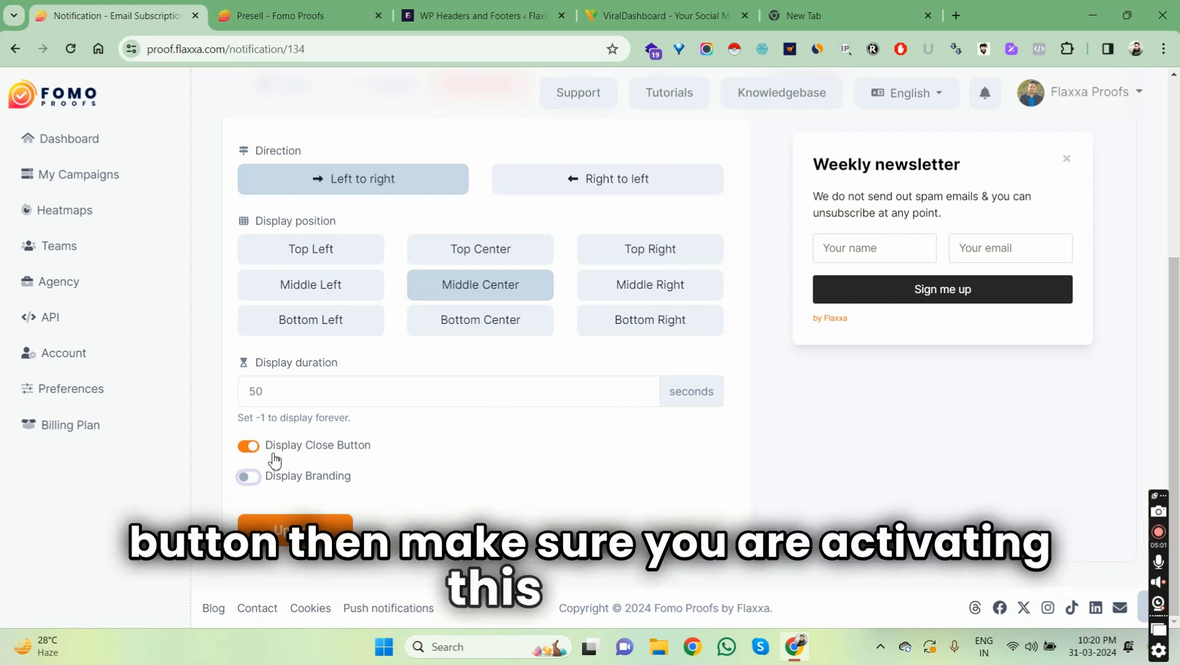
left_click(295, 525)
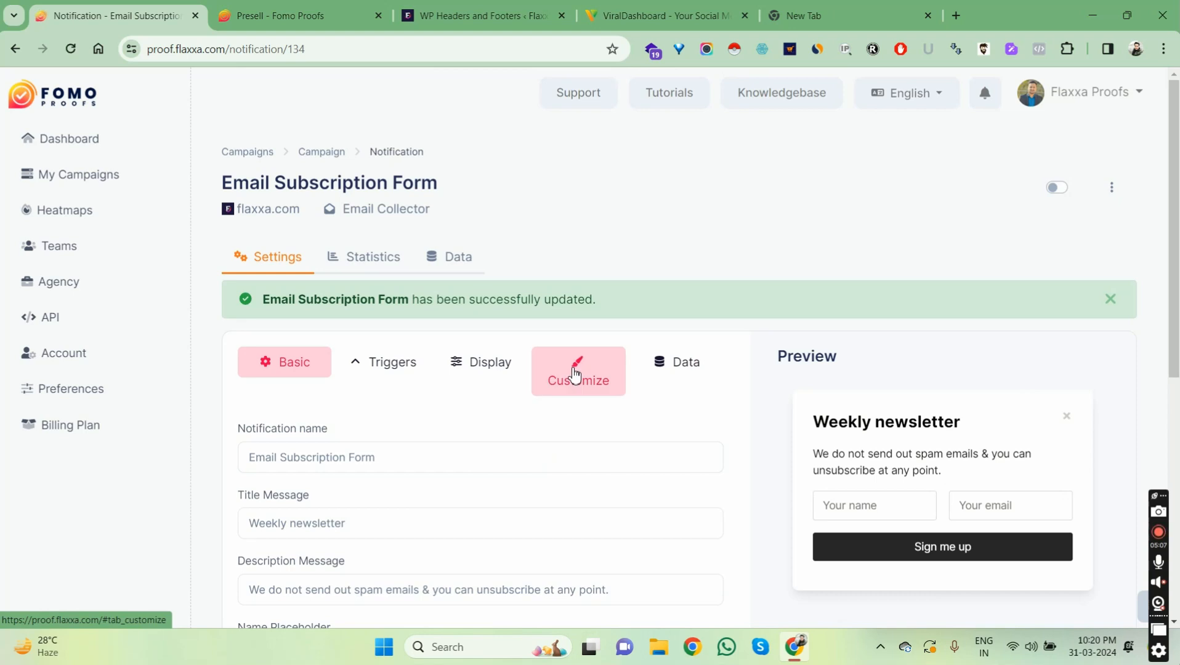
- Try a lime green background color, #ADD629, for the notification in its customization settings
left_click(575, 373)
scroll(658, 358, "down", 2)
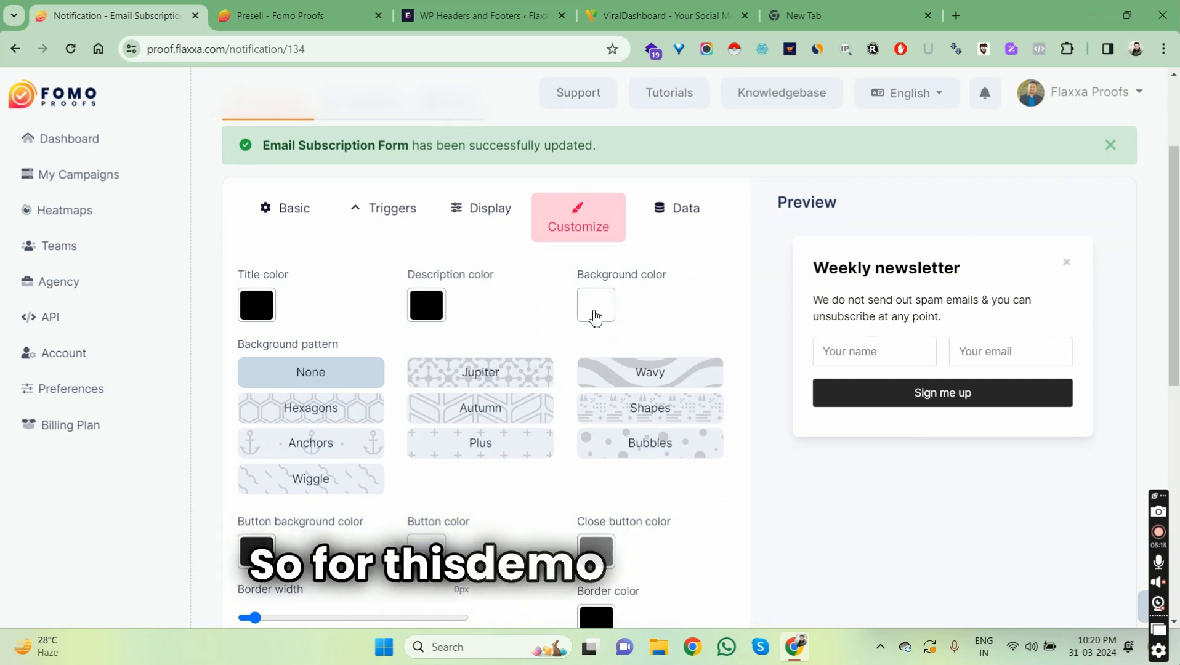
left_click(596, 315)
mouse_move(677, 363)
left_mouse_down()
mouse_move(599, 395)
mouse_move(748, 344)
mouse_move(553, 350)
mouse_move(603, 389)
mouse_move(695, 357)
left_mouse_up()
mouse_move(767, 344)
left_mouse_down()
mouse_move(762, 407)
mouse_move(747, 397)
mouse_move(762, 388)
mouse_move(762, 361)
left_mouse_up()
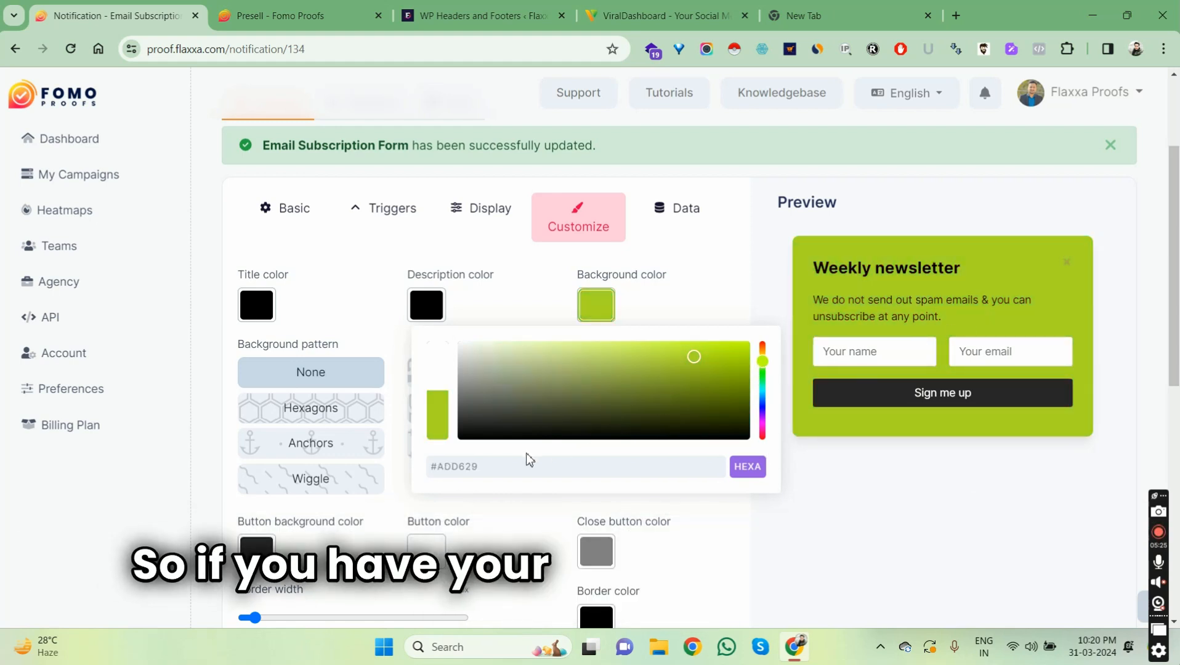
double_click(474, 466)
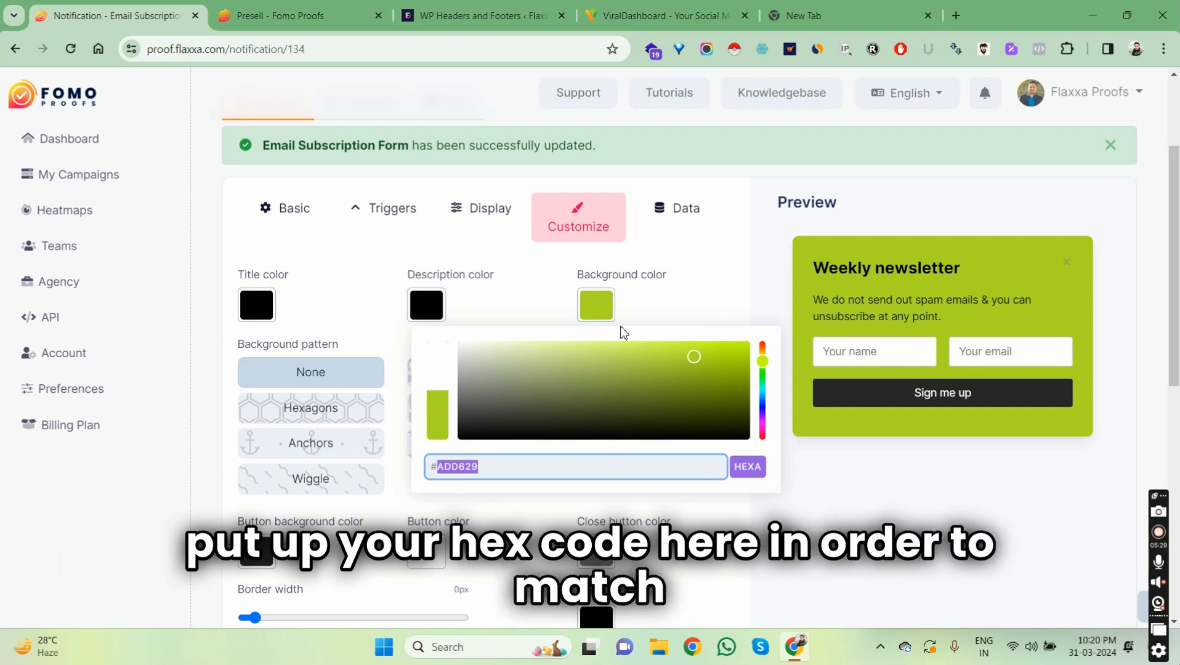
left_click(736, 273)
- Try the Plus background pattern, and return the notification to a white background with the pattern set to None
scroll(746, 348, "down", 1)
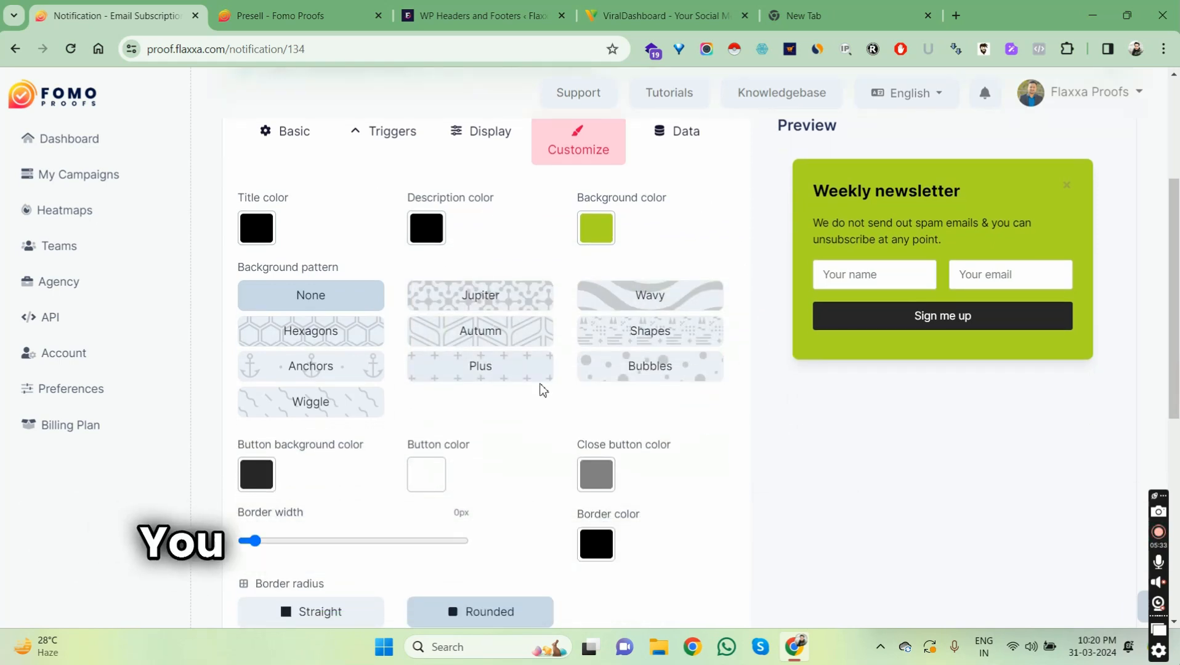
left_click(471, 377)
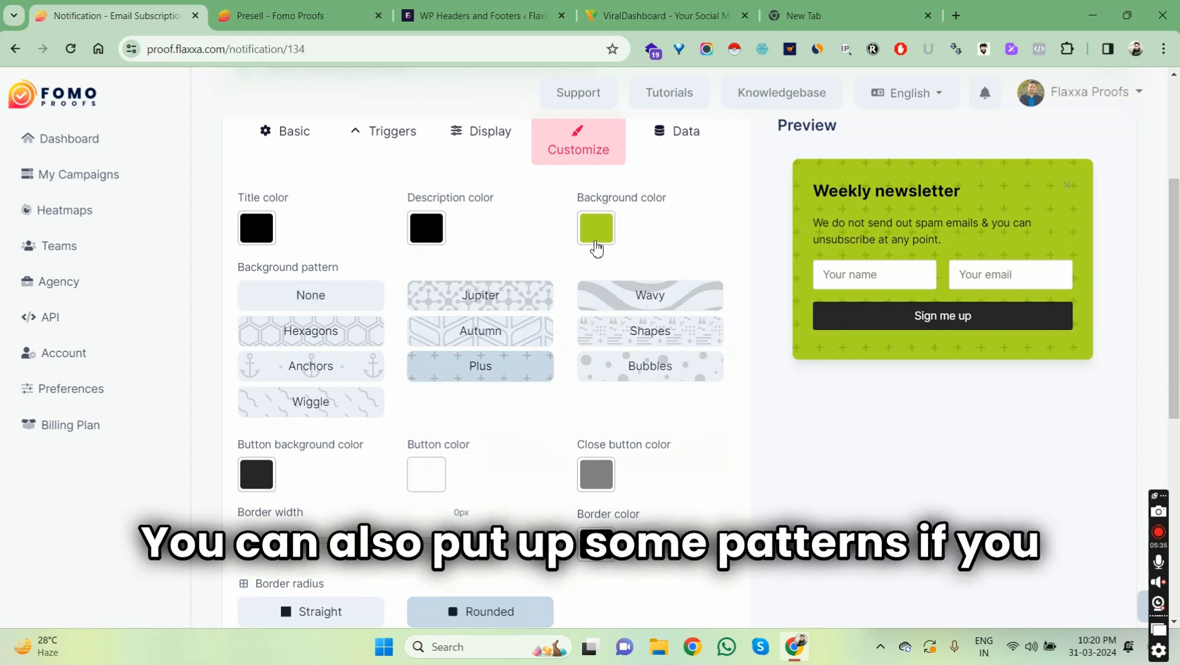
left_click(594, 240)
mouse_move(693, 275)
left_mouse_down()
mouse_move(553, 280)
mouse_move(458, 266)
left_mouse_up()
left_click(310, 298)
- Set the notification's animation to Heartbeat
scroll(369, 474, "down", 6)
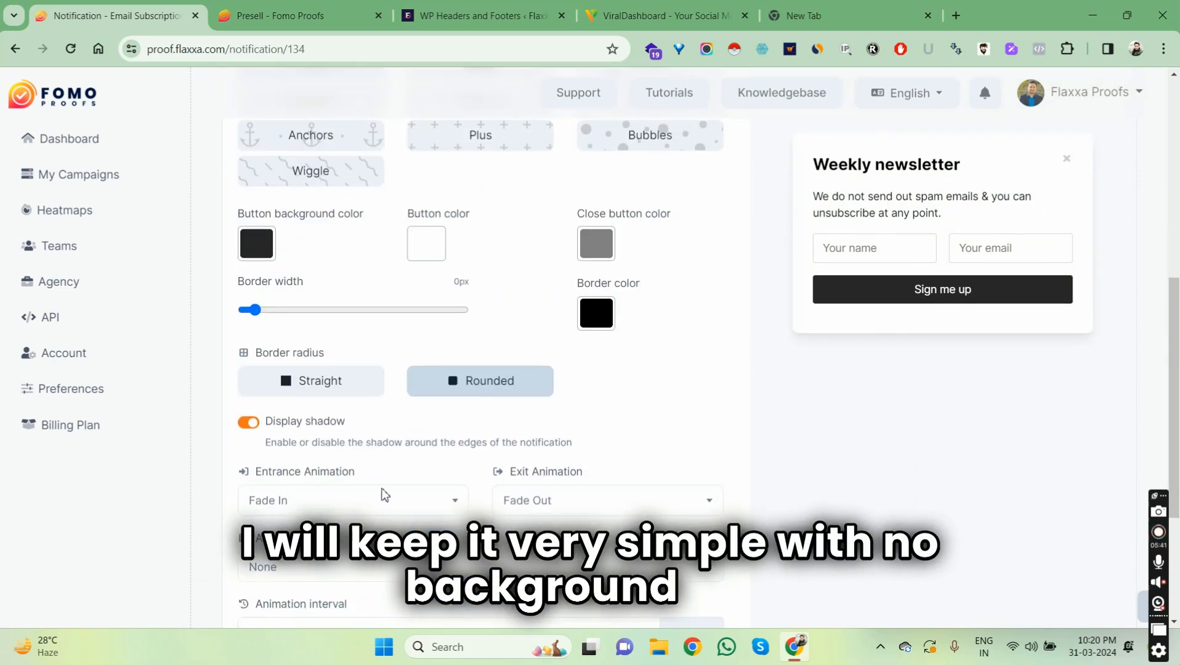
left_click(359, 414)
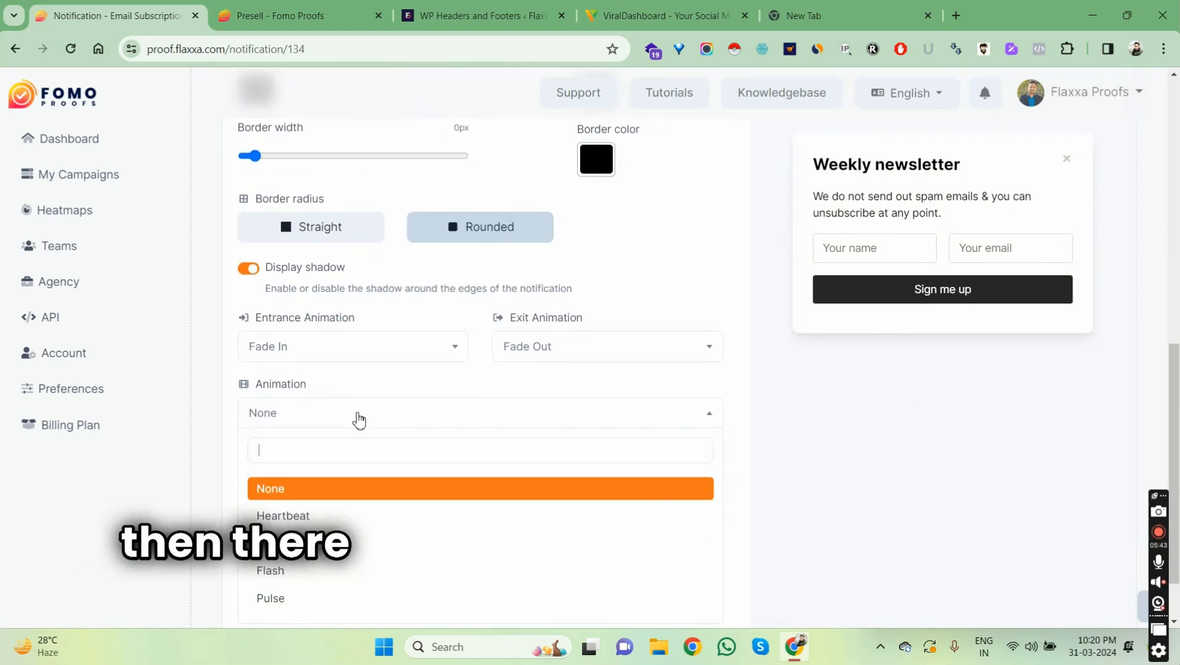
scroll(351, 579, "down", 2)
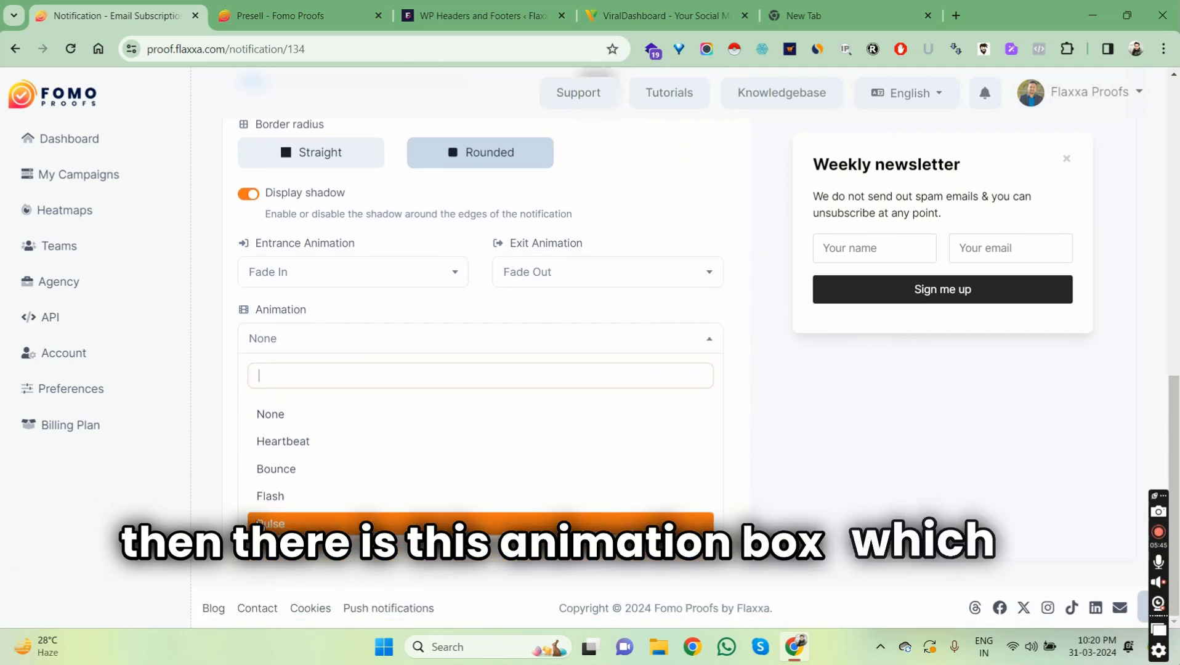
left_click(282, 444)
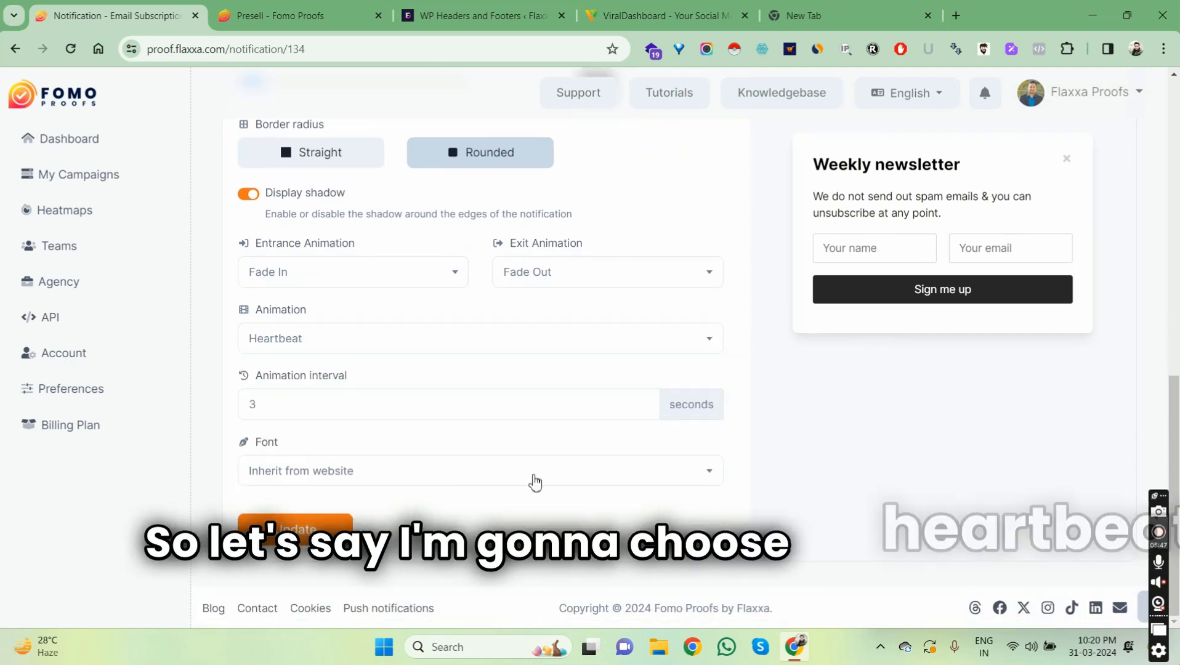
- Open the entrance animation choices for the notification
scroll(293, 368, "up", 1)
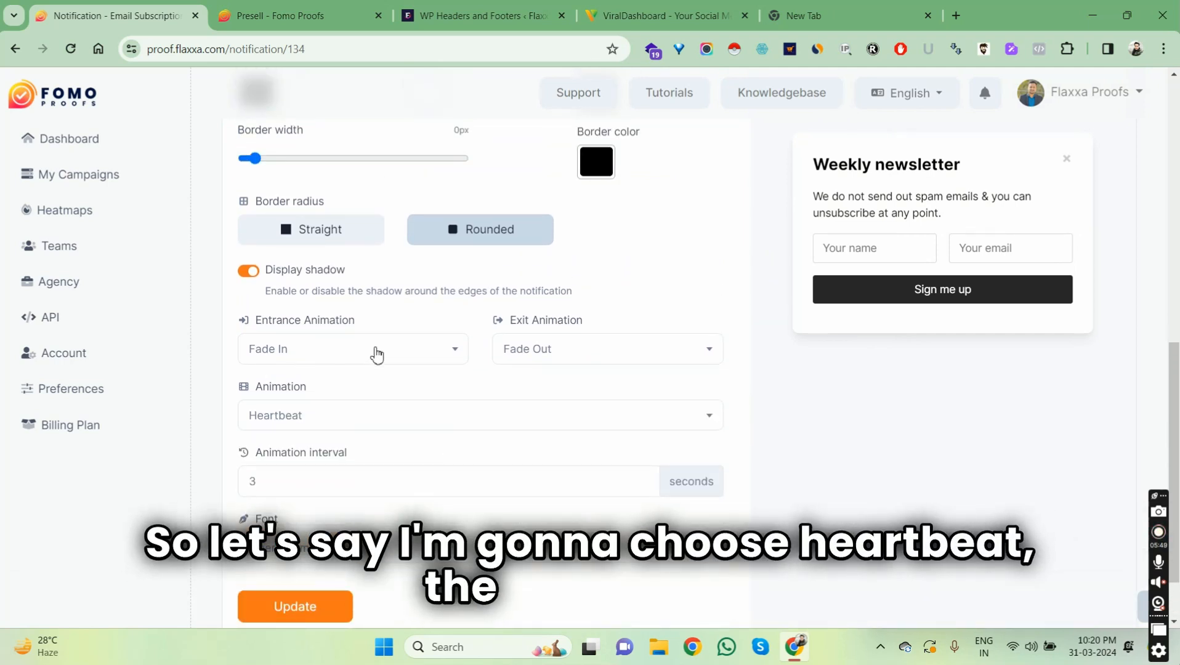
left_click(377, 355)
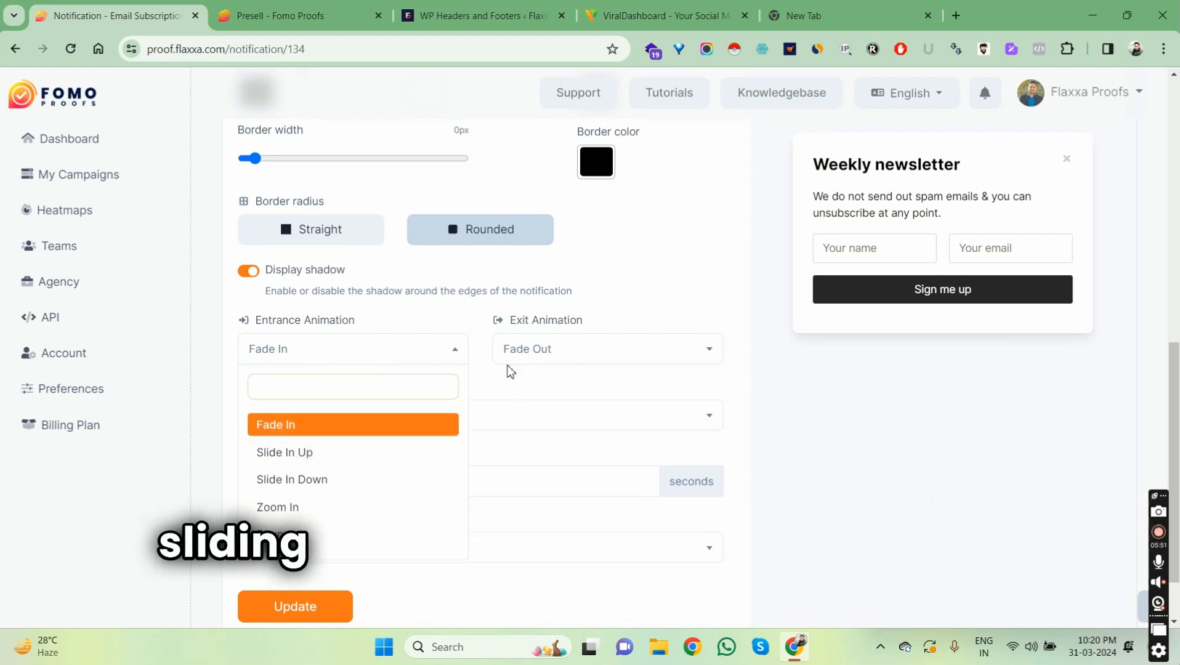